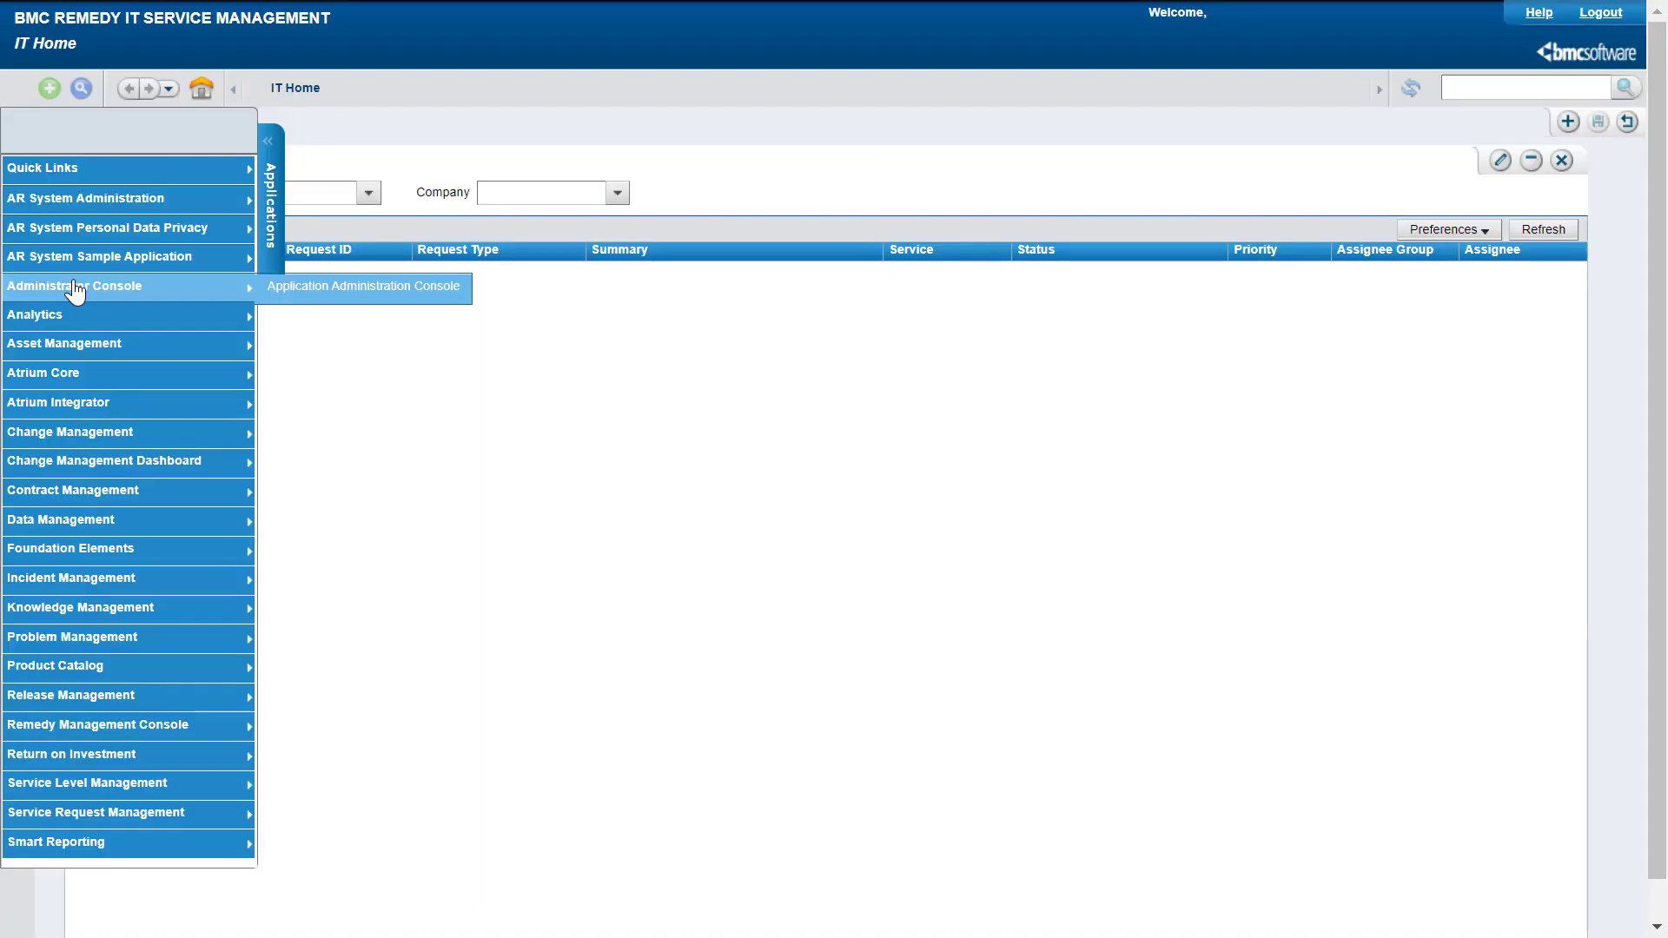
# Step: Open Process Flow Configuration under Change Management Advanced Options in the Application Administration Console
pyautogui.click(301, 307)
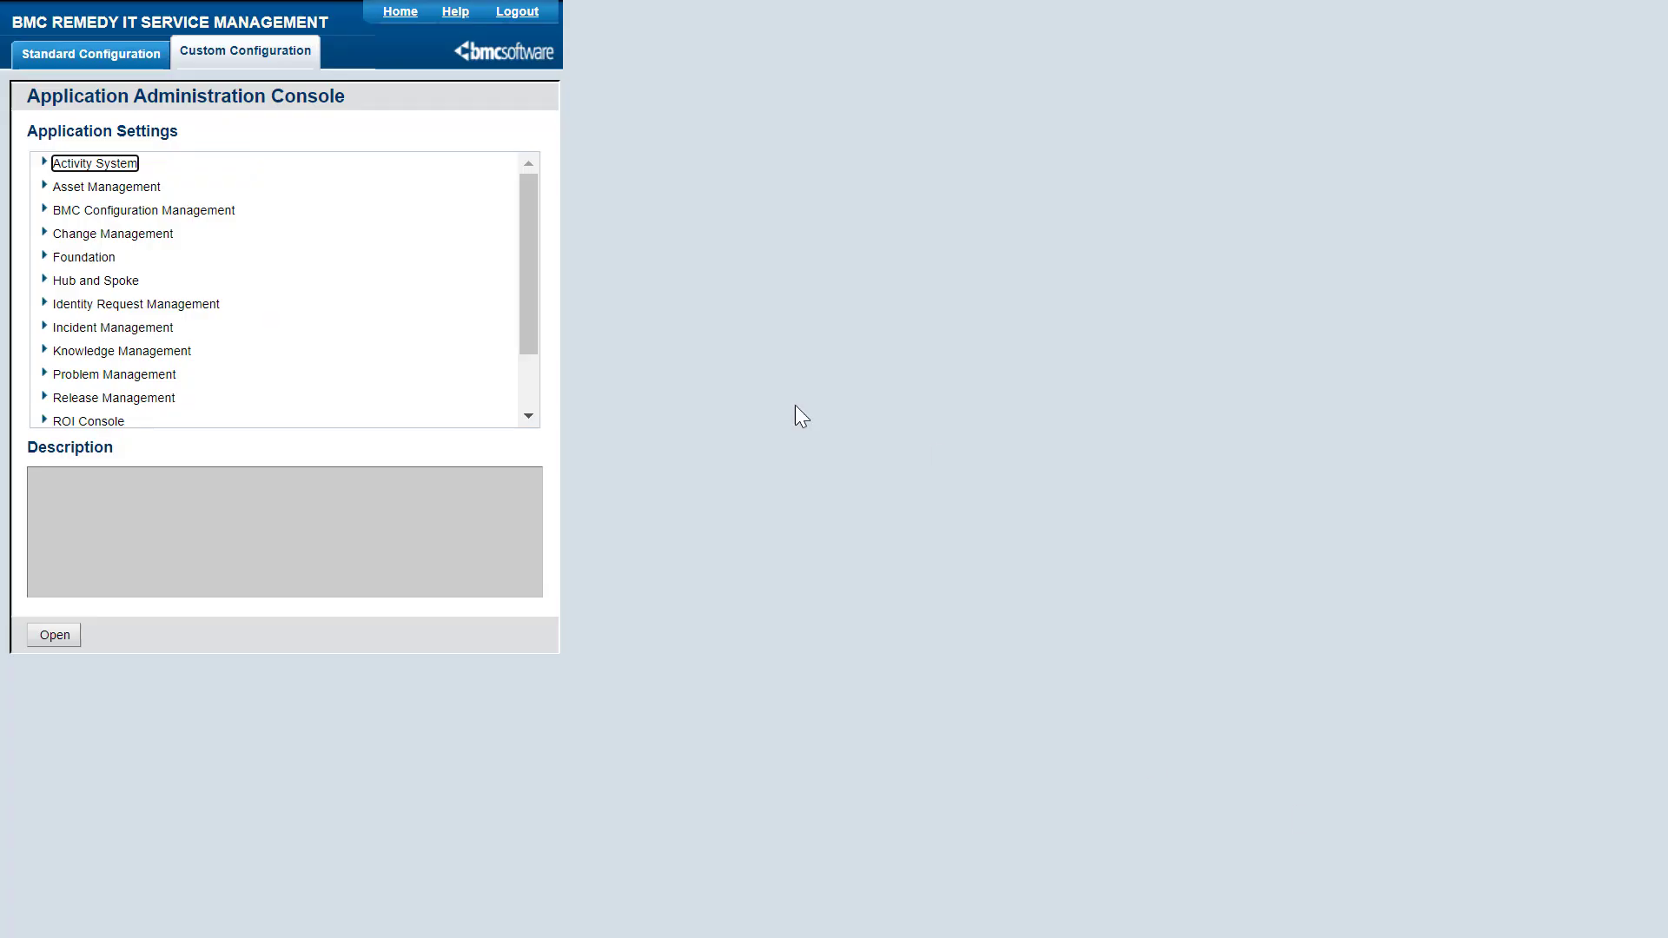
pyautogui.click(44, 231)
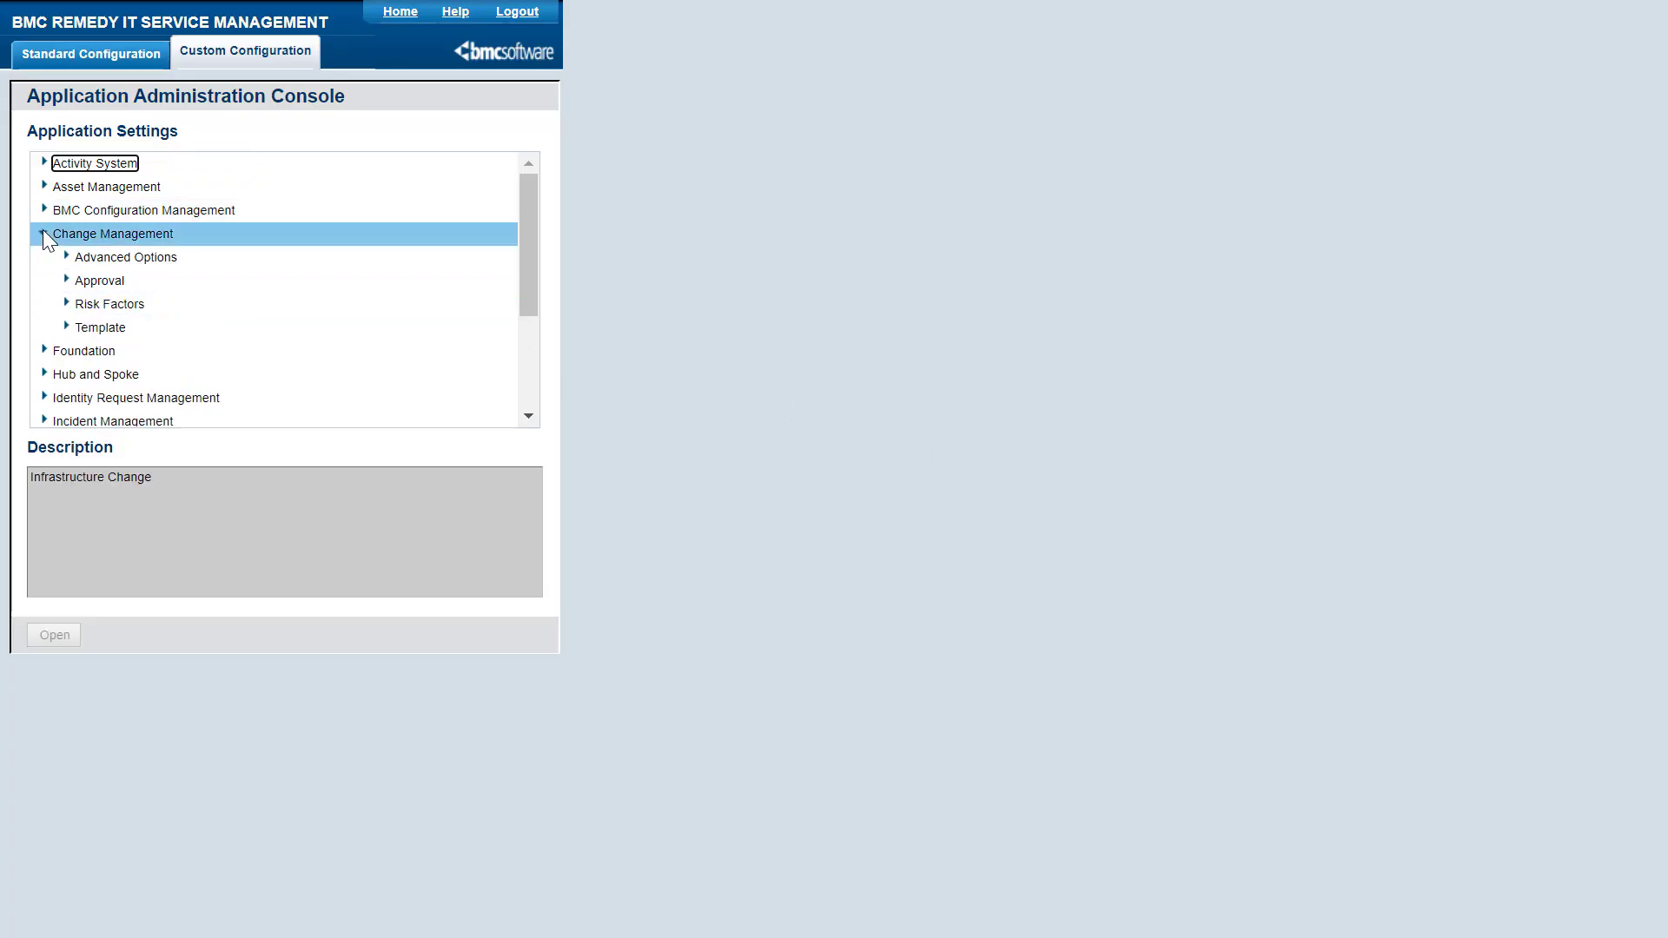
pyautogui.click(66, 256)
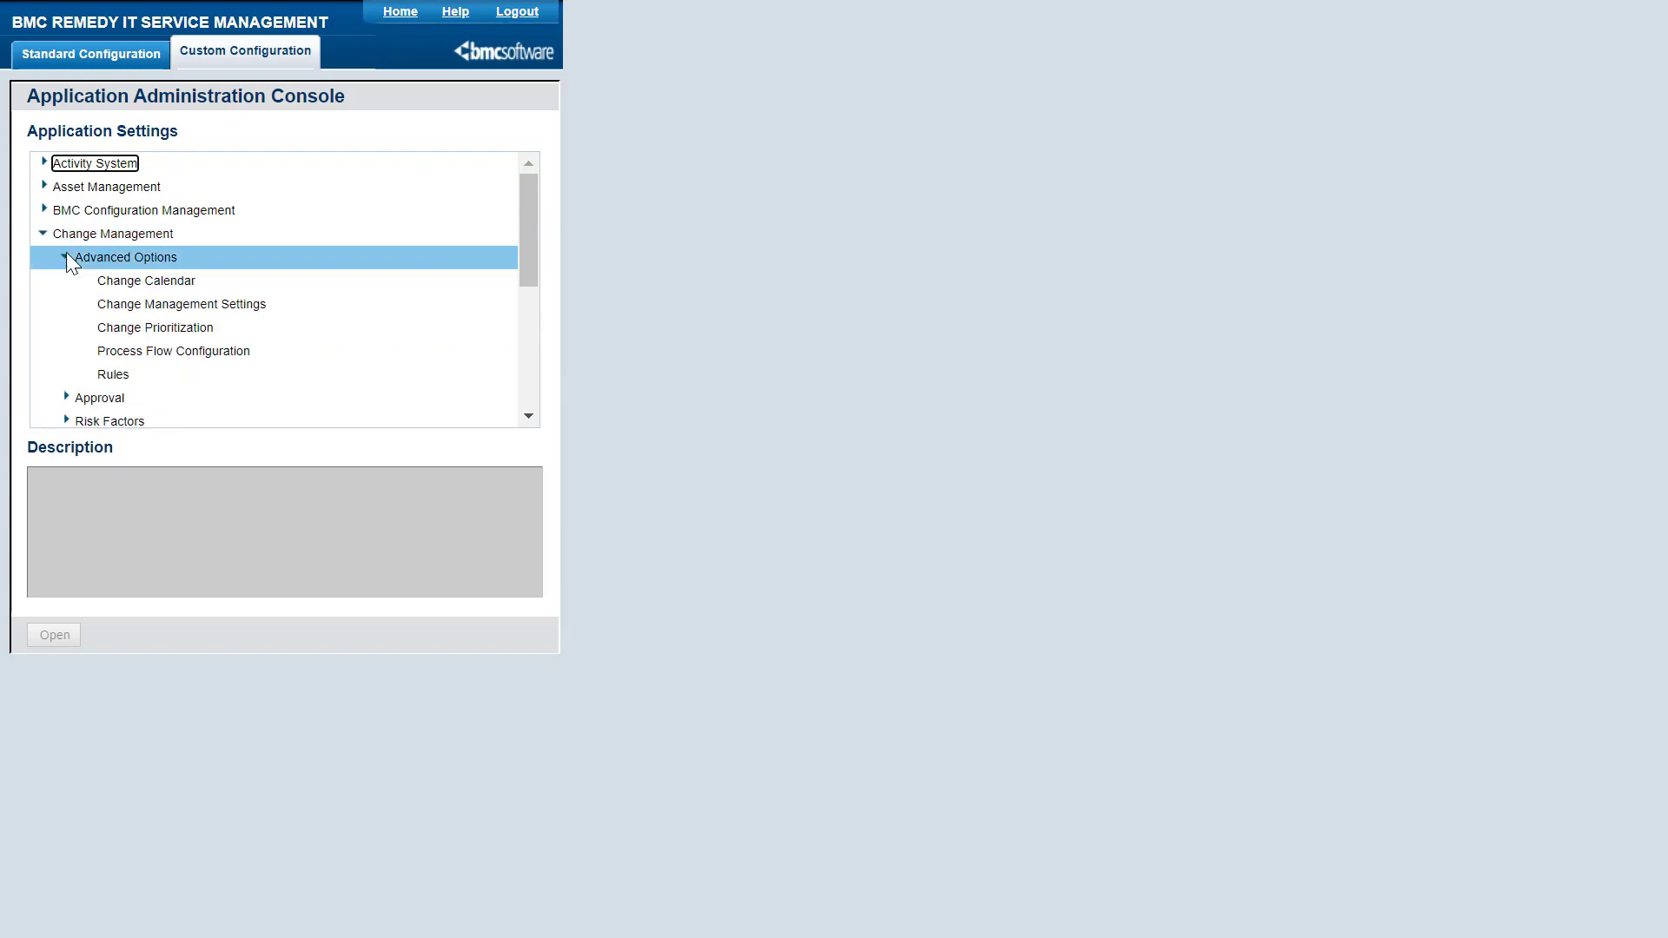
pyautogui.click(190, 351)
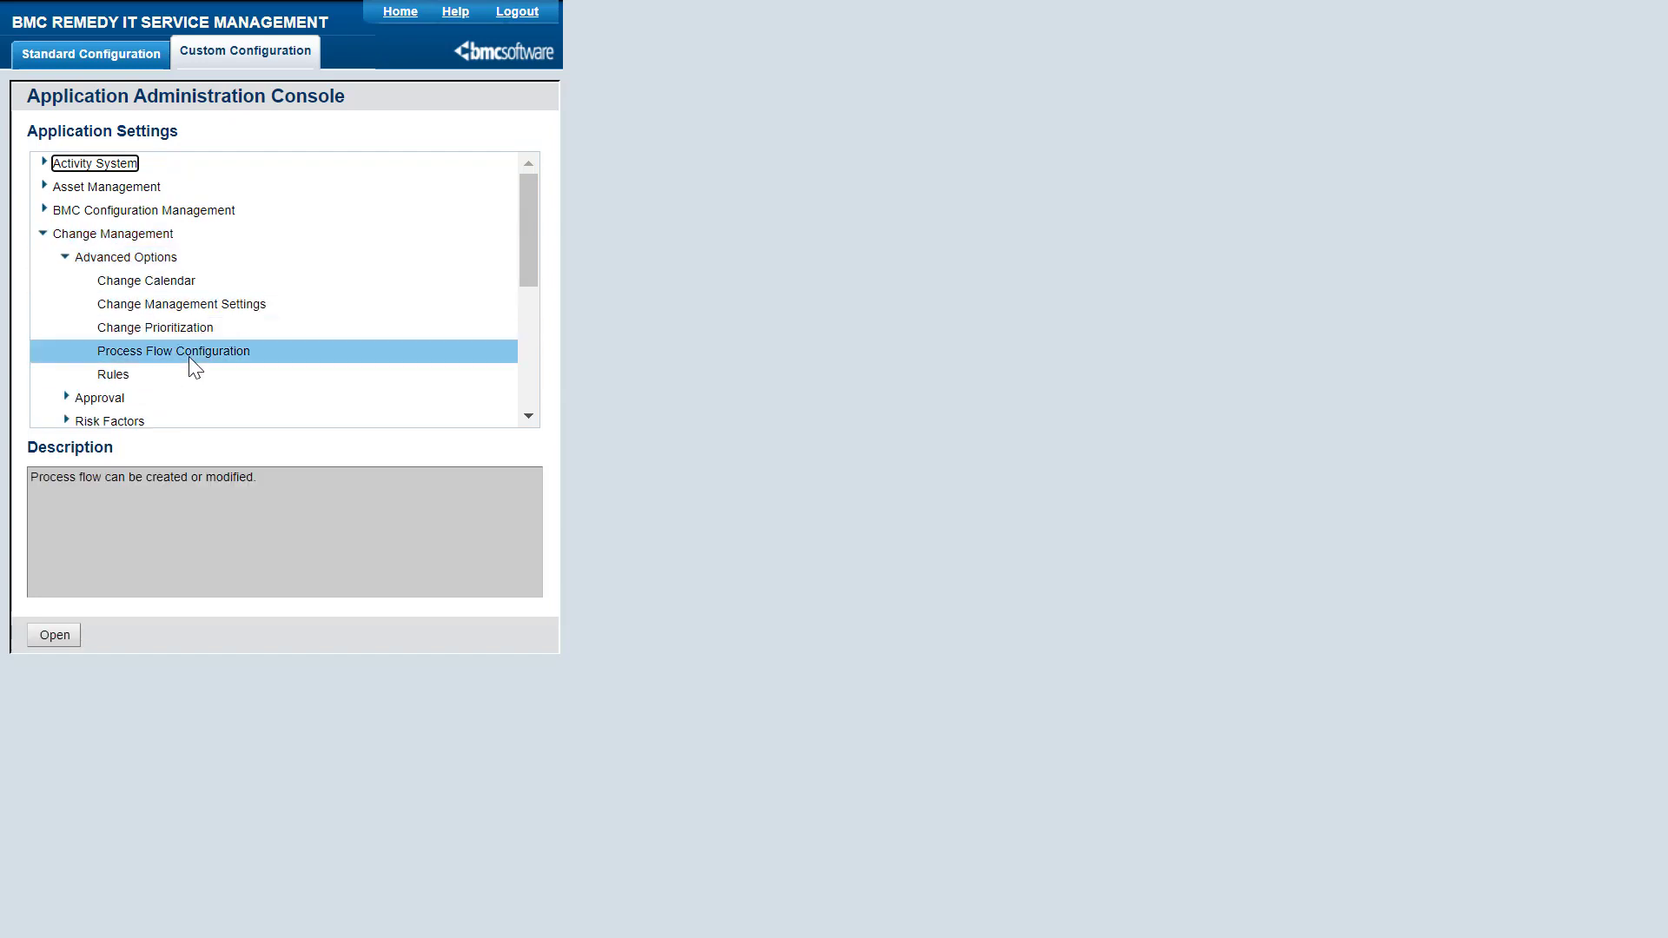
pyautogui.click(55, 639)
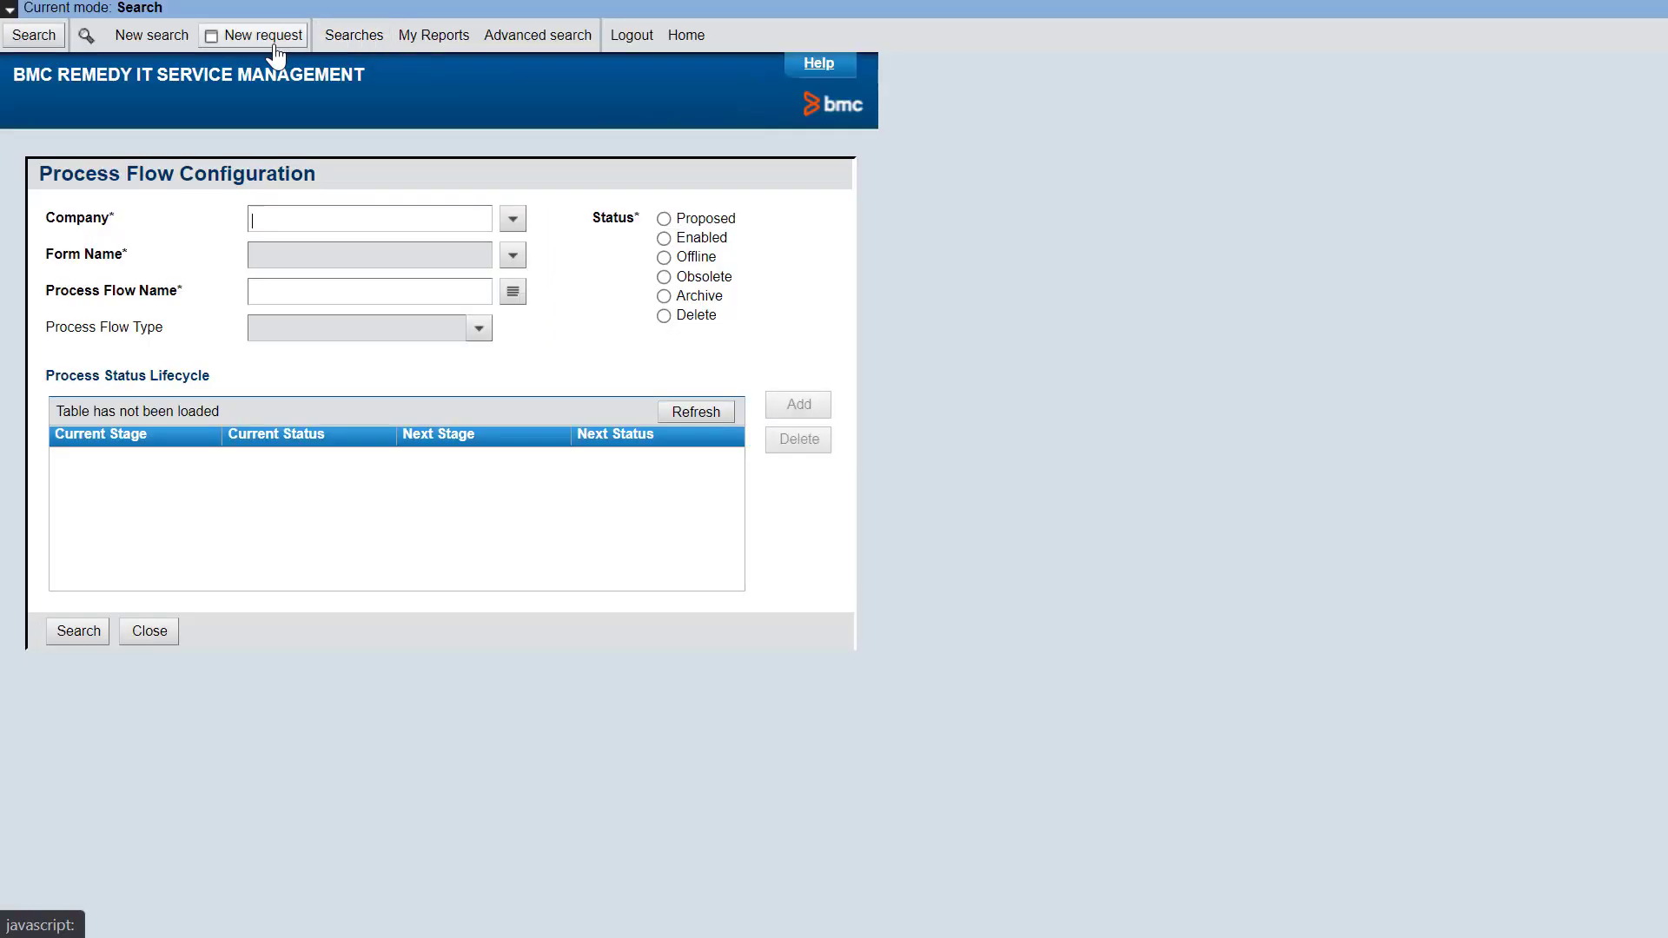
# Step: Create and save a Petramco process flow named 'Customized change request'
pyautogui.click(274, 48)
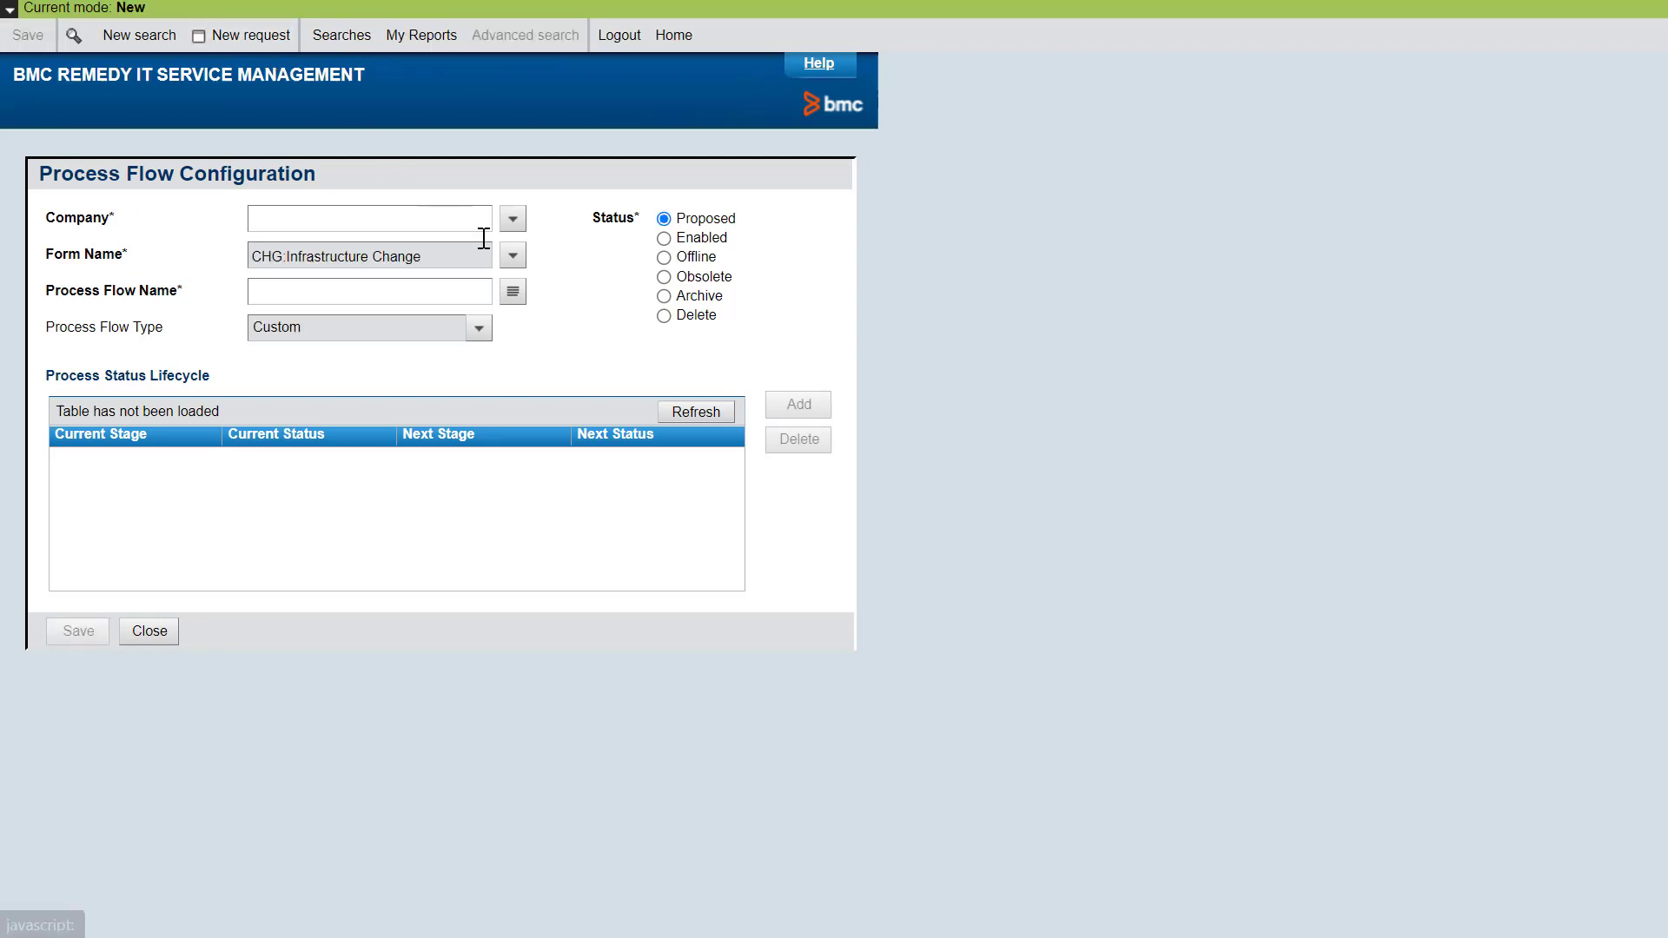
pyautogui.click(512, 219)
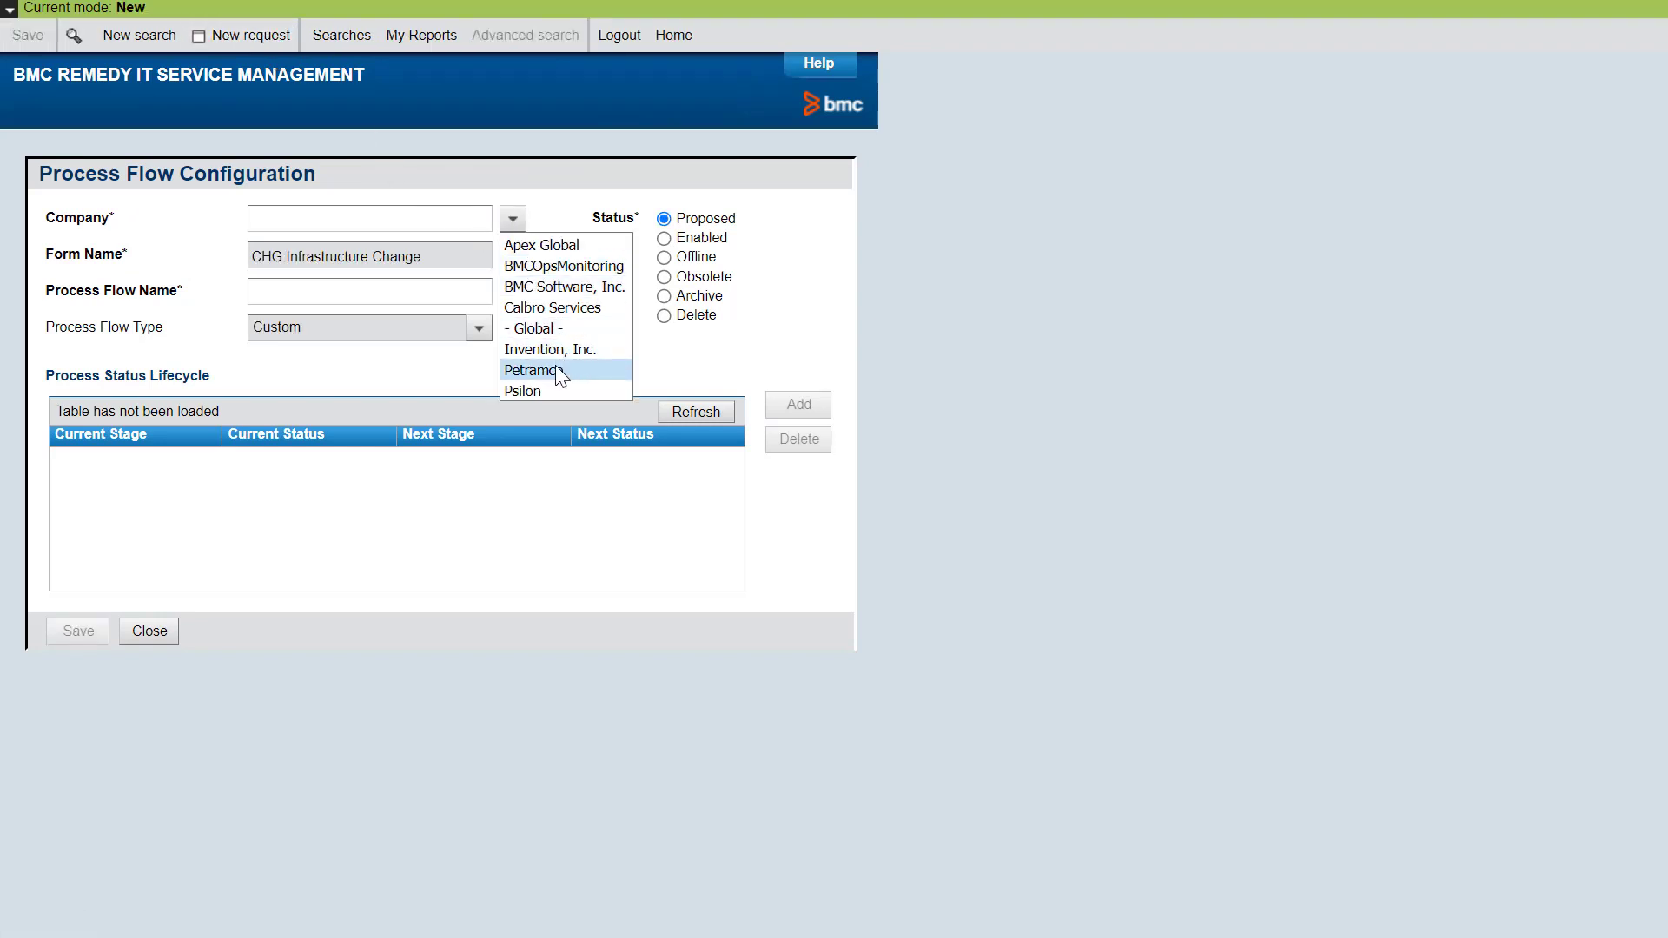
pyautogui.click(554, 369)
pyautogui.click(314, 294)
pyautogui.write('Customized change reque')
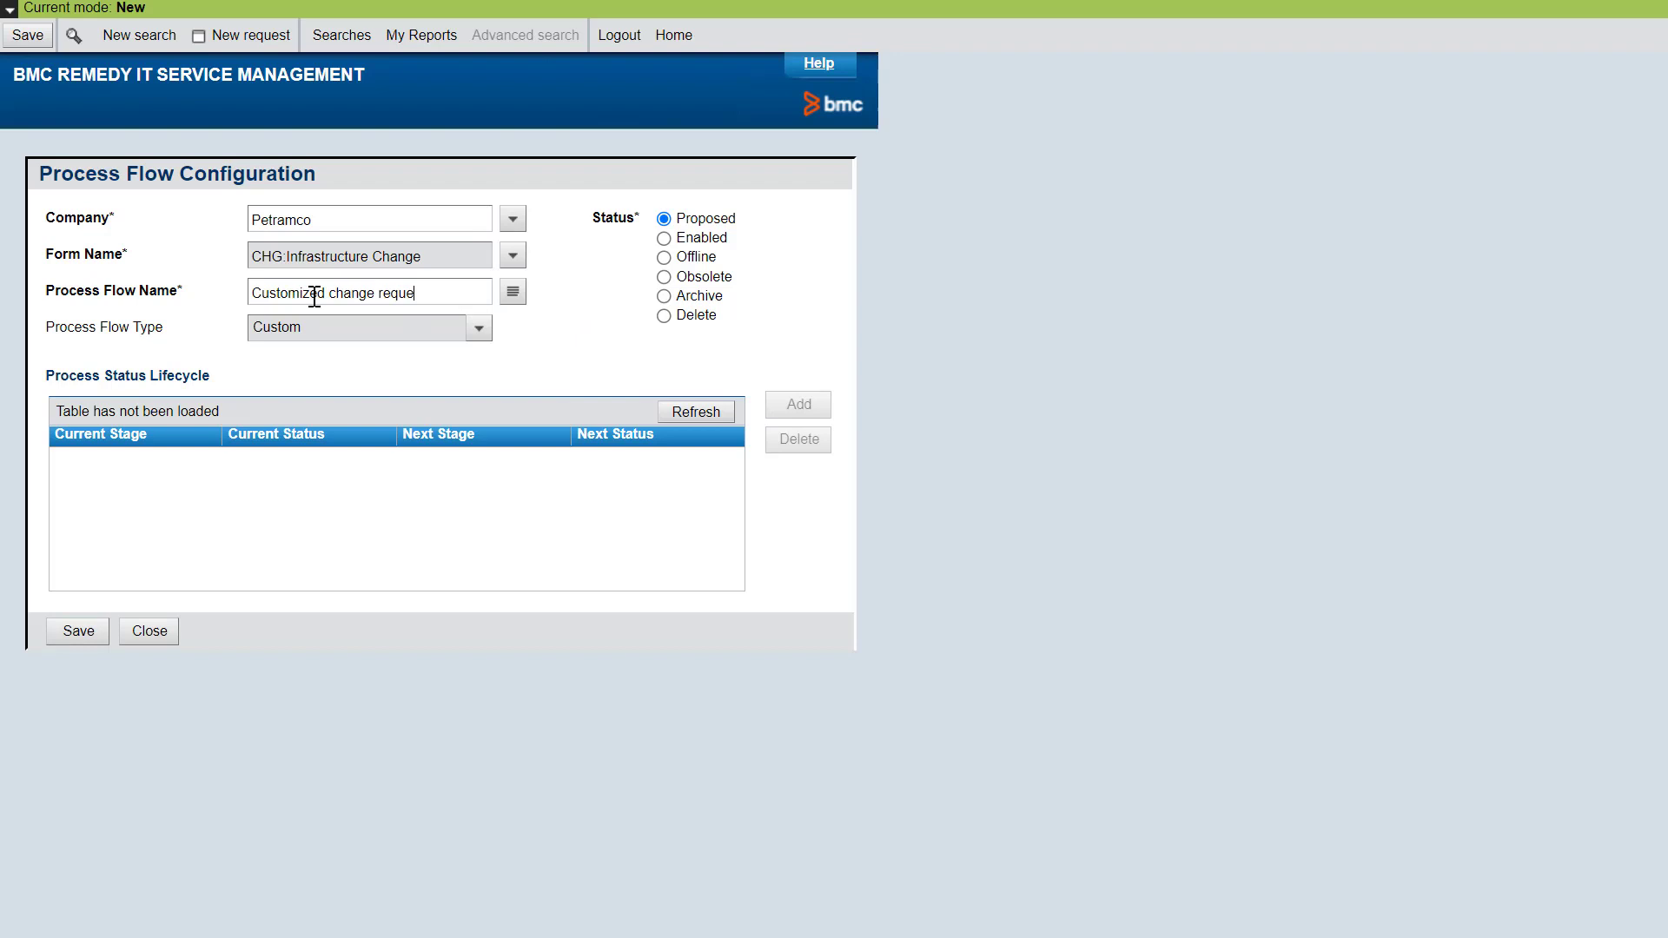
pyautogui.write('st')
pyautogui.click(80, 636)
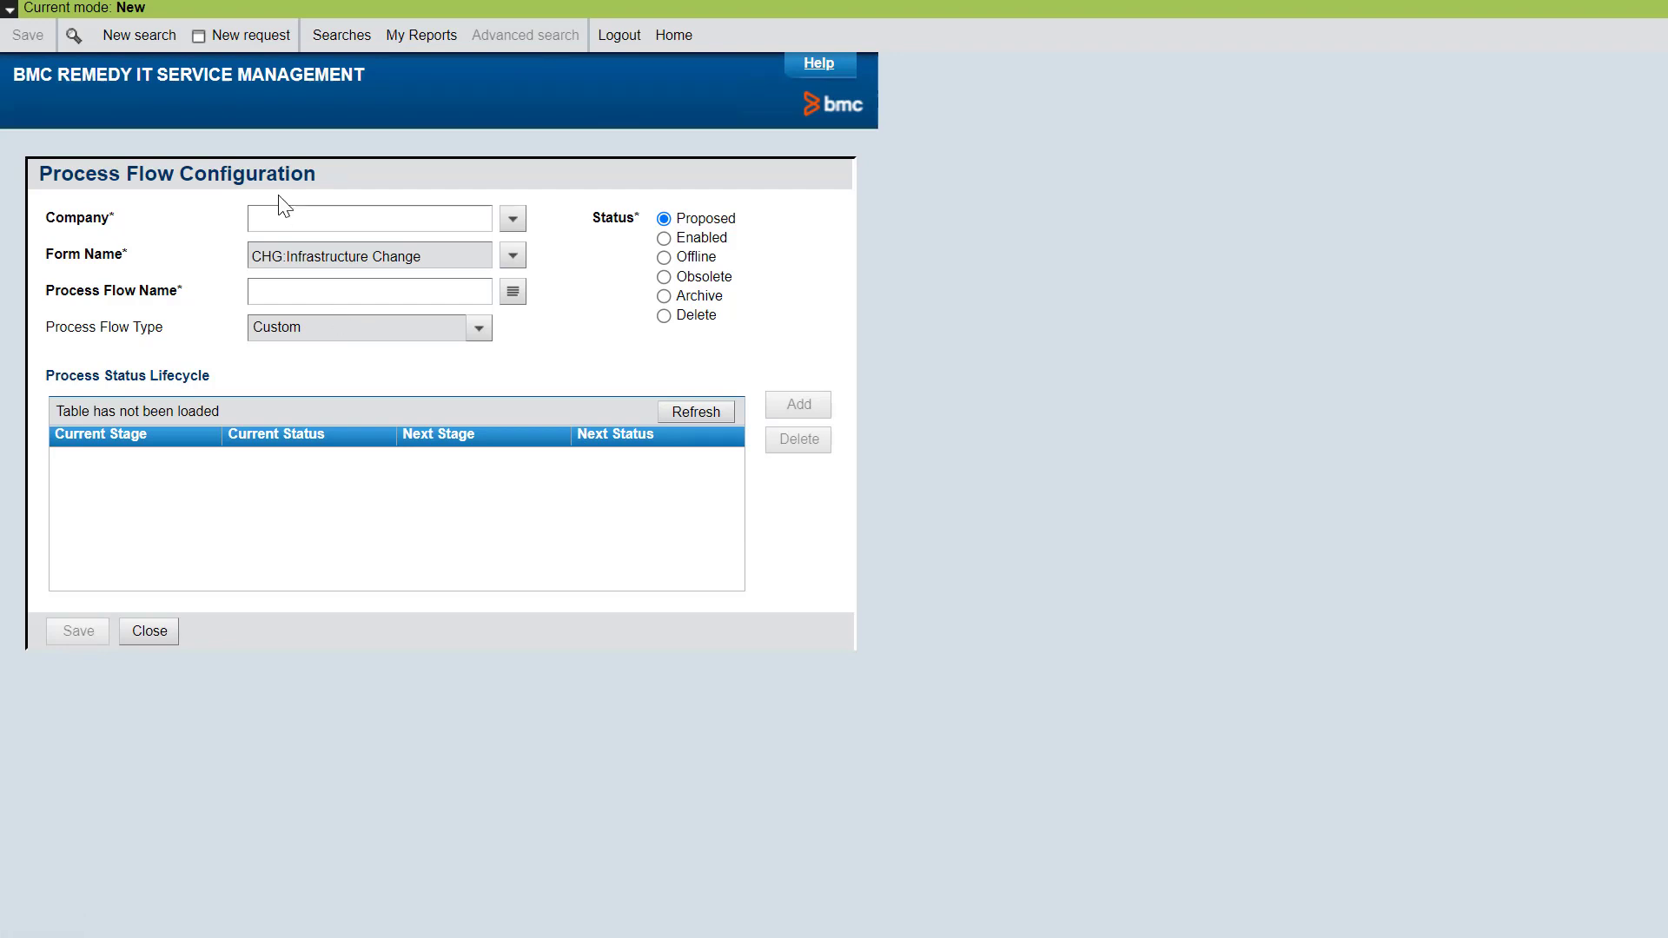
# Step: Search Petramco process flows, reopen 'Customized change request' and begin adding a status transition
pyautogui.click(145, 54)
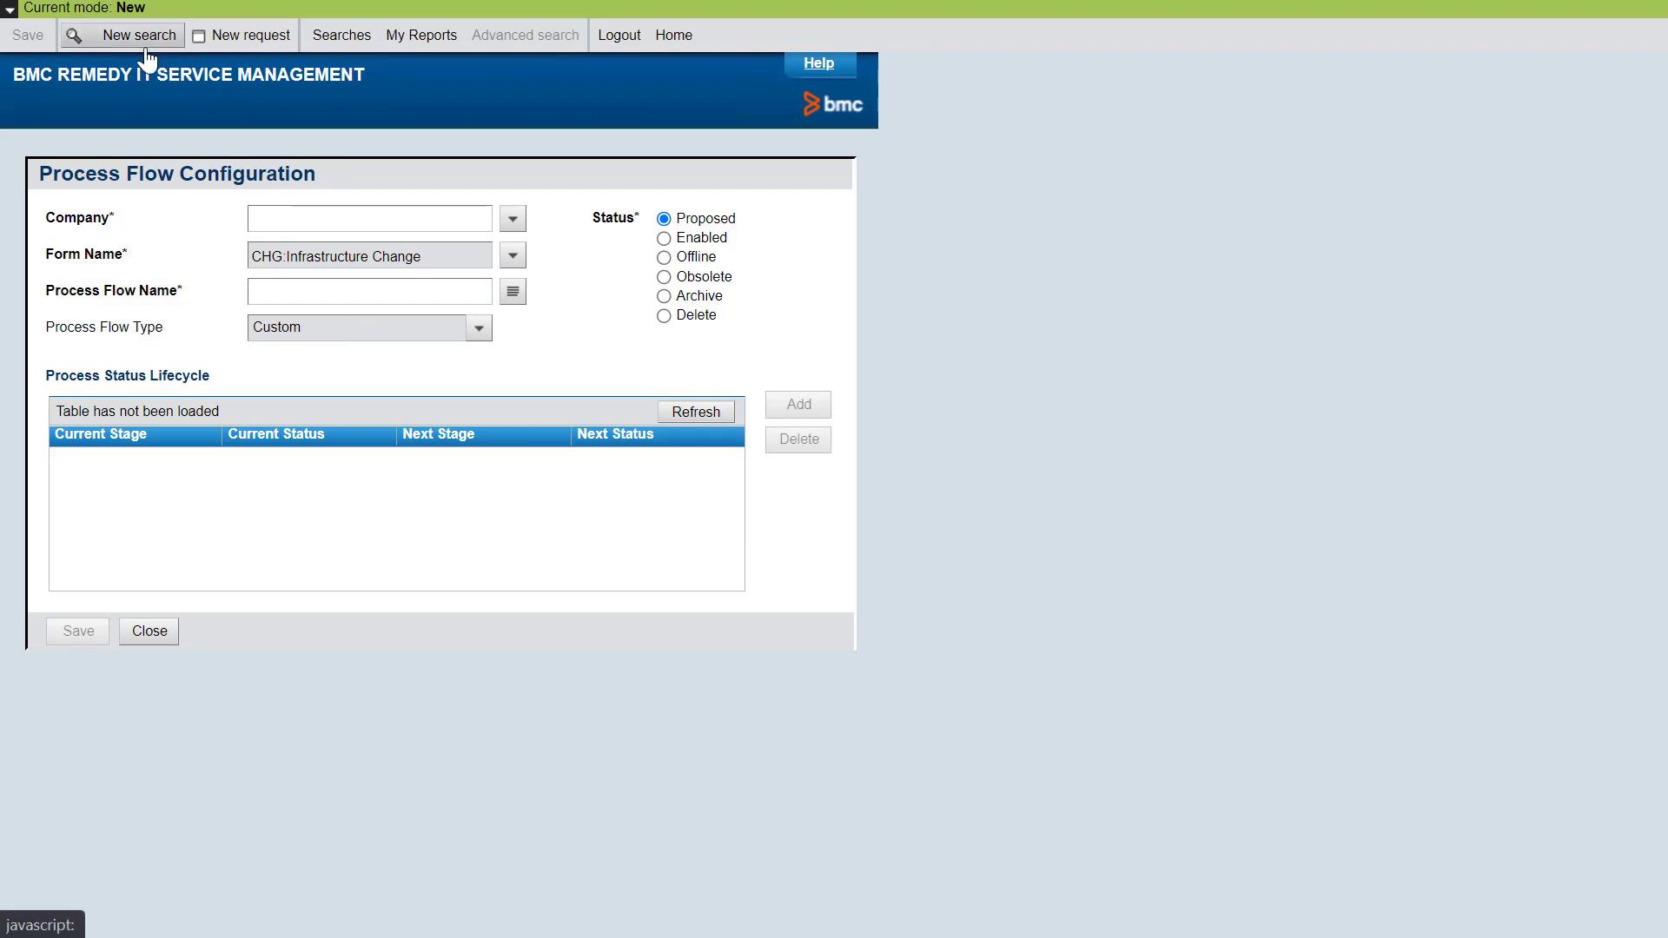
pyautogui.click(513, 219)
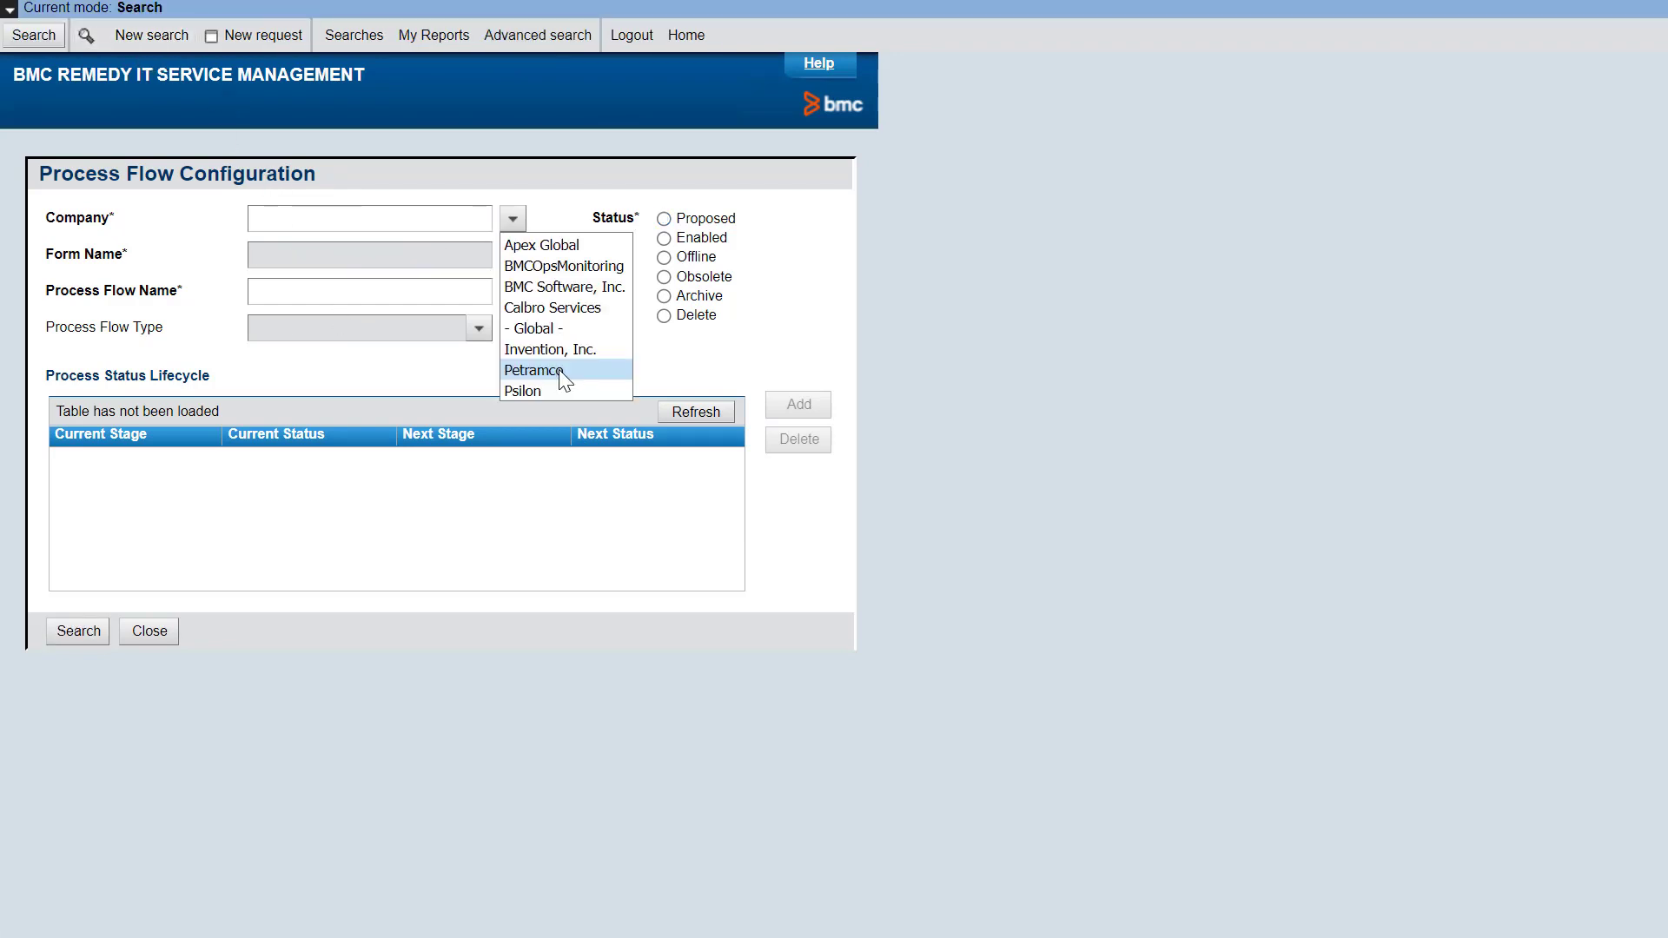
pyautogui.click(563, 366)
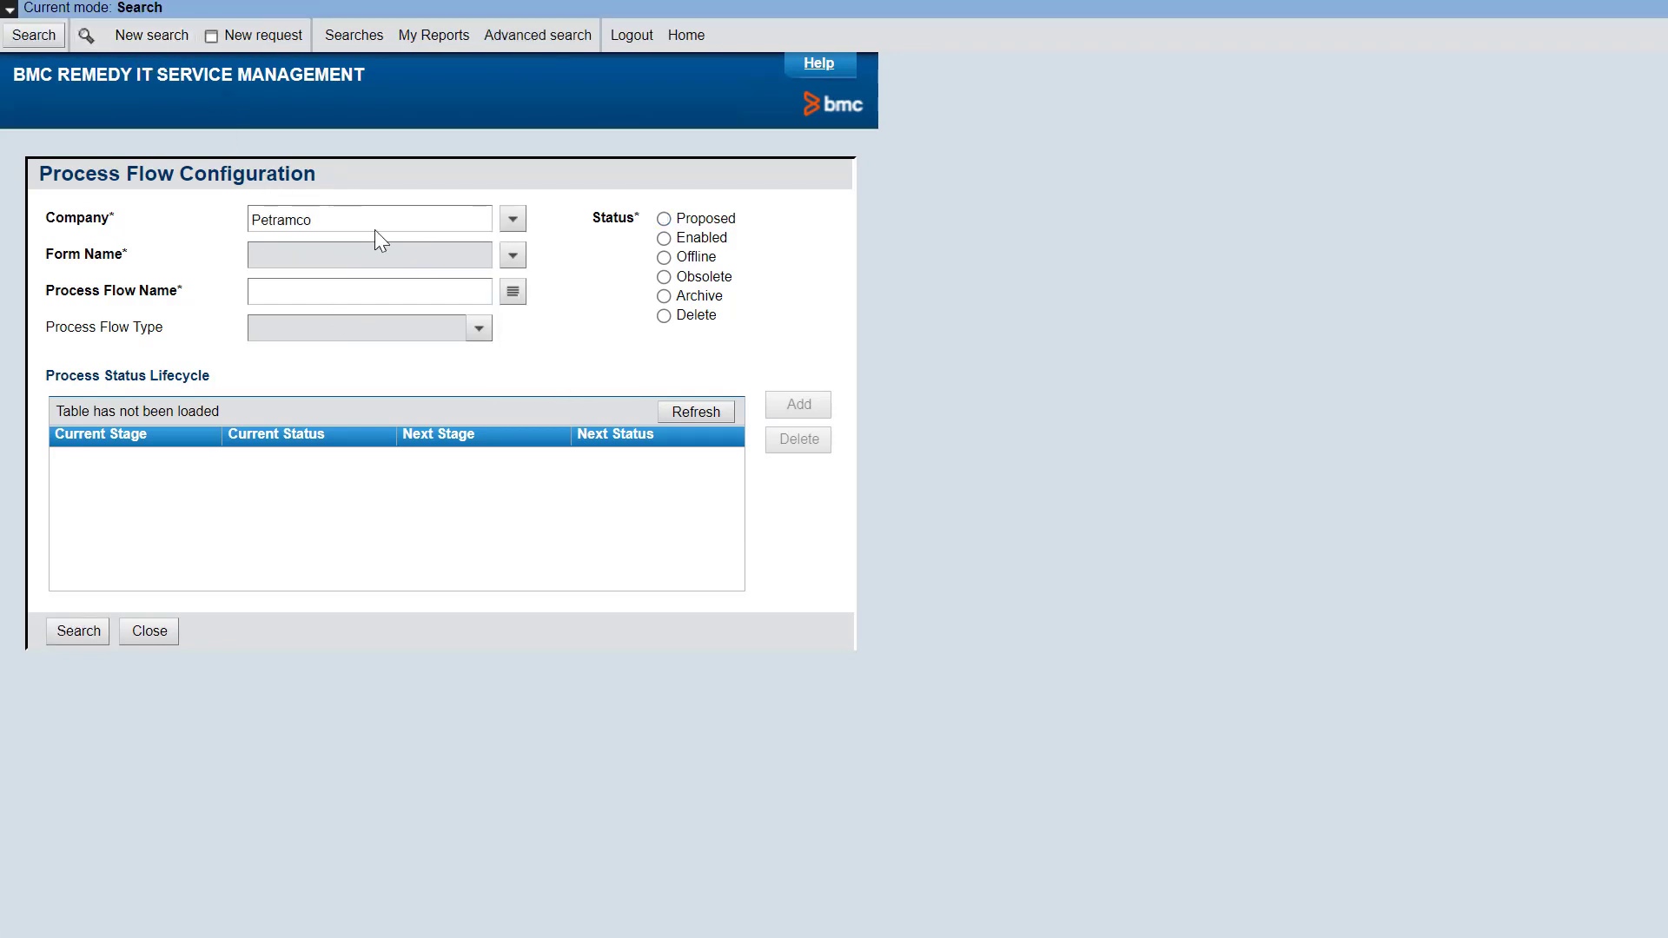
pyautogui.click(79, 632)
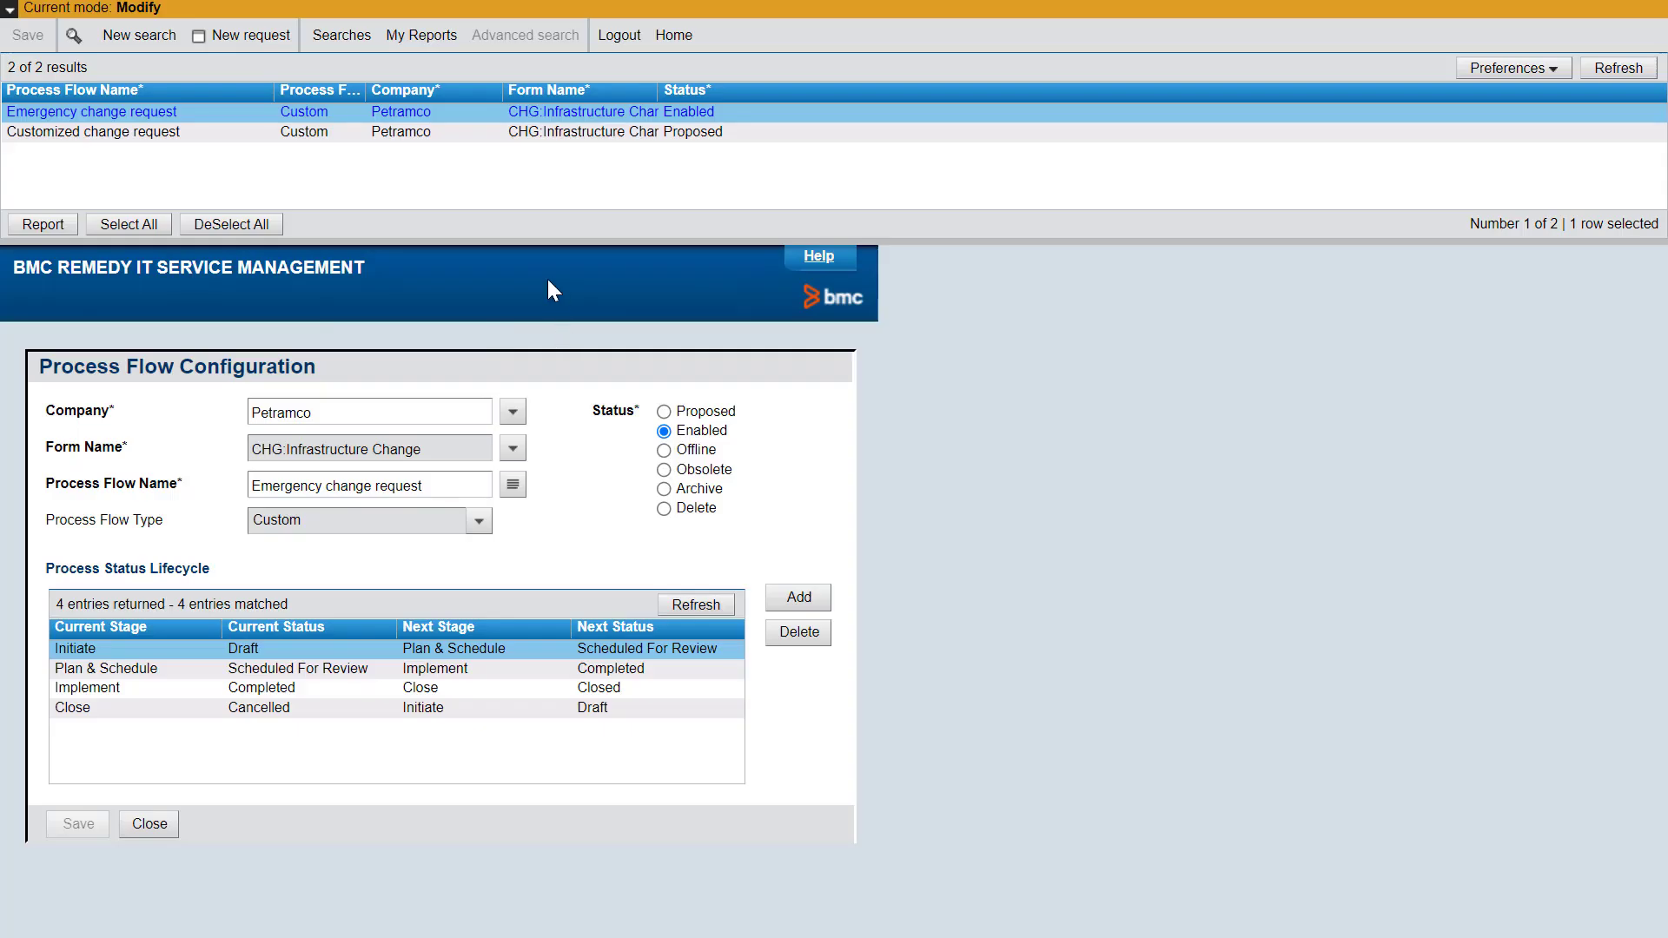
pyautogui.click(154, 135)
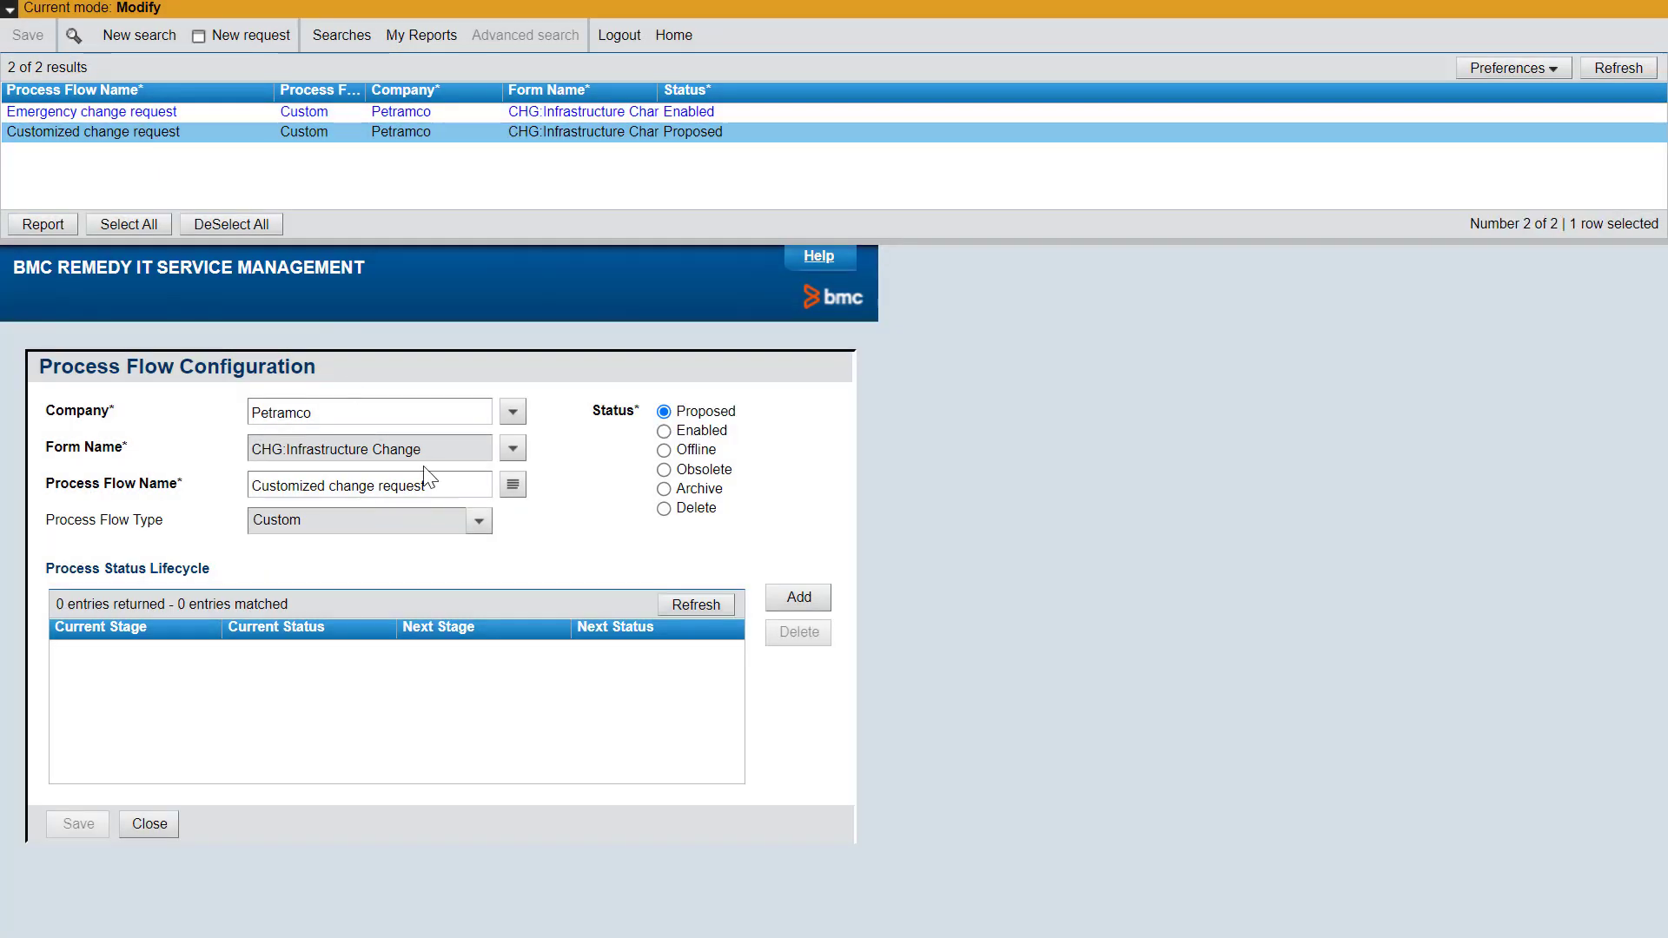
pyautogui.click(799, 600)
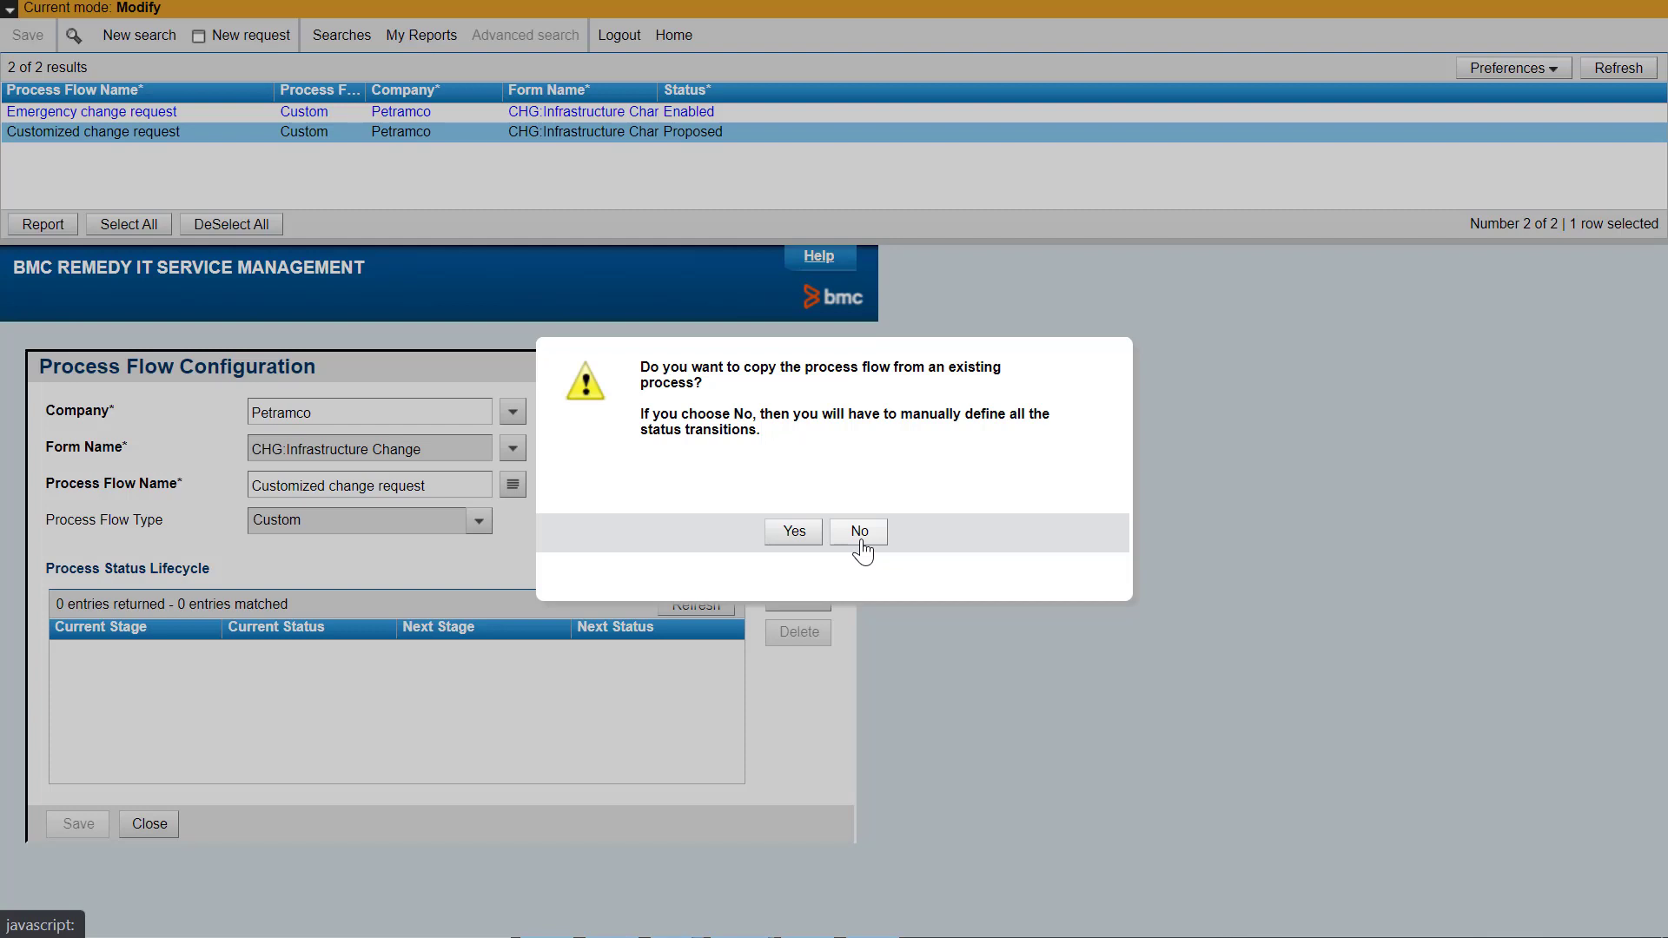
# Step: Decline copying transitions and add the Initiate to Plan & Schedule / Scheduled For Review transition
pyautogui.click(862, 542)
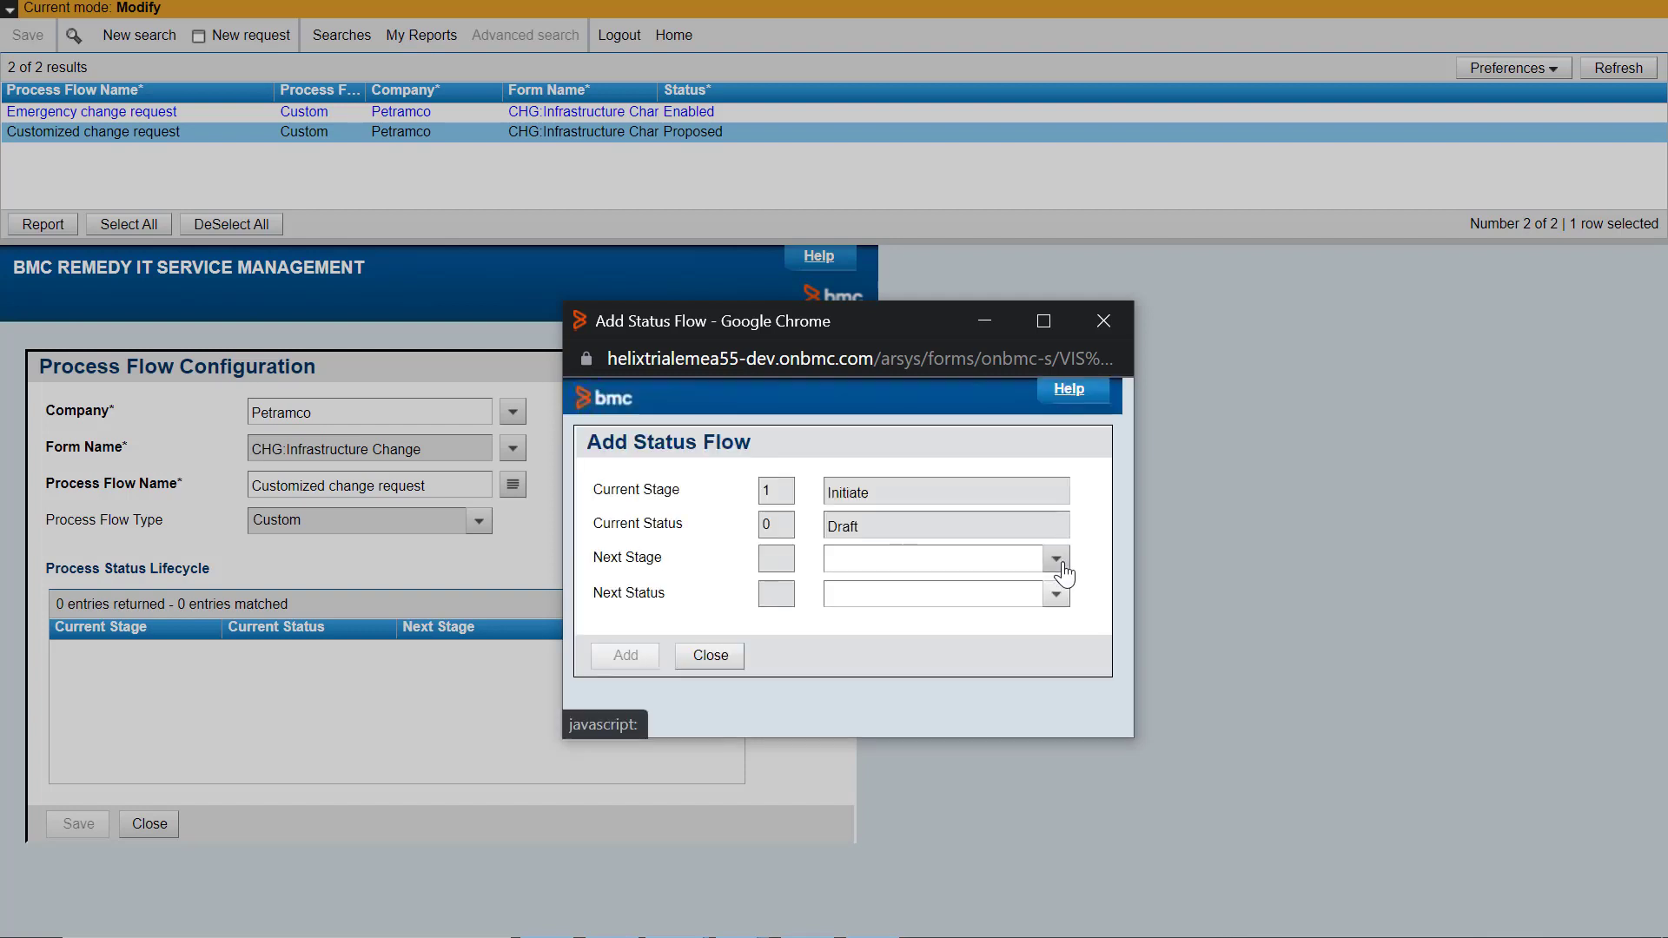
pyautogui.click(1054, 559)
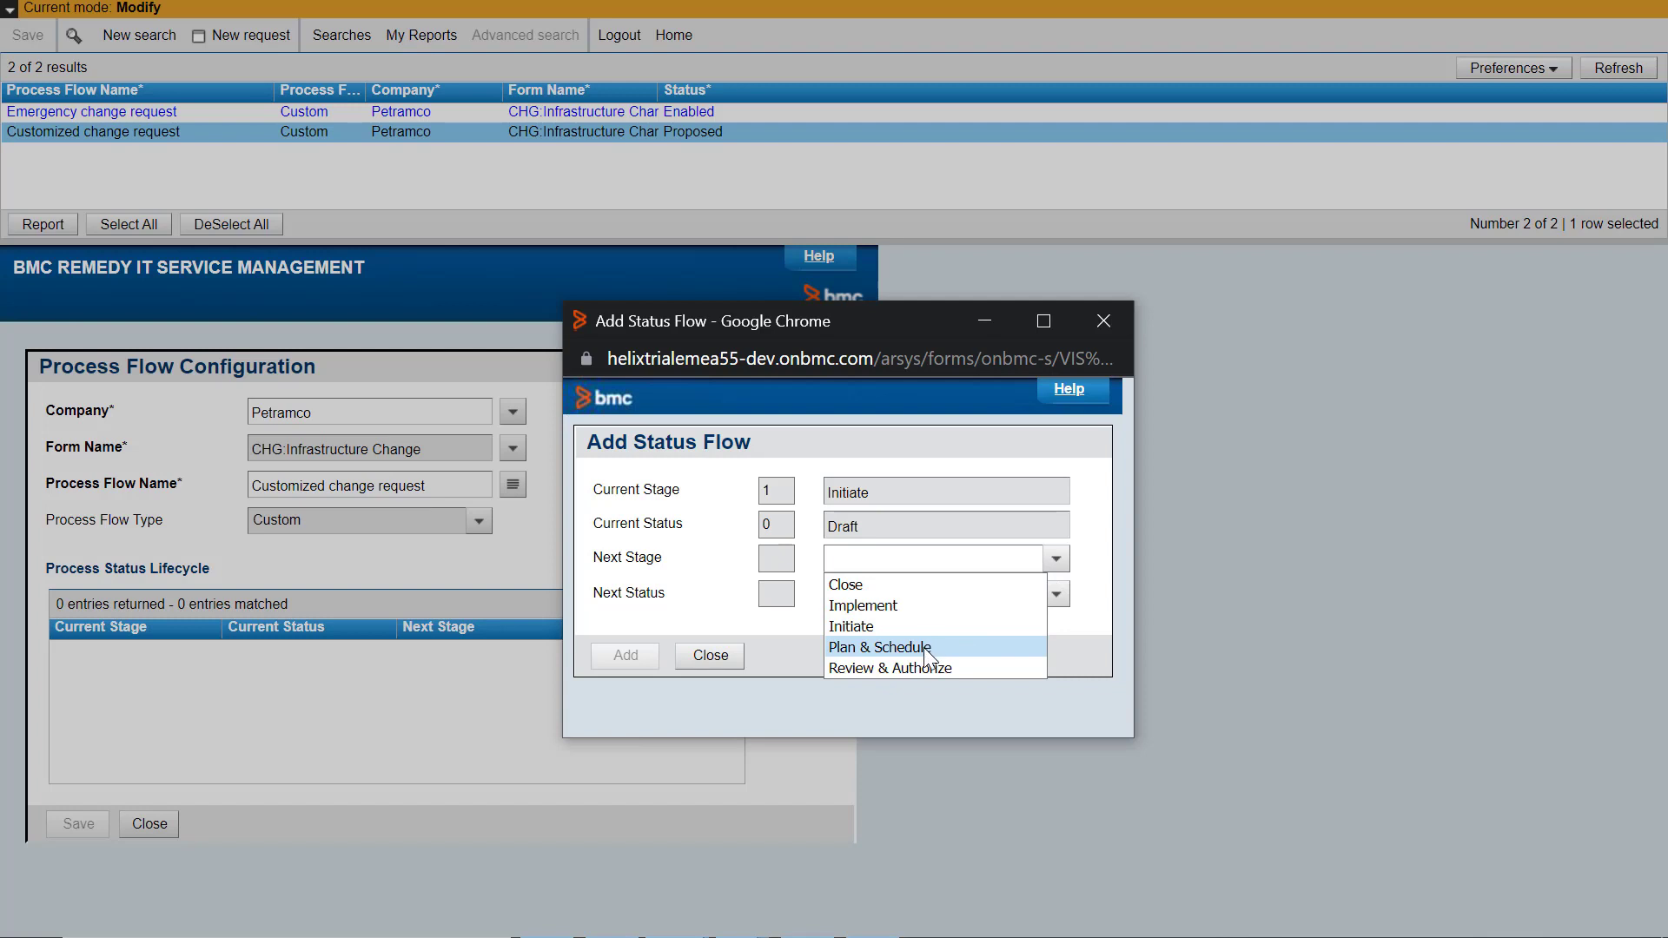
pyautogui.click(919, 647)
pyautogui.click(1051, 597)
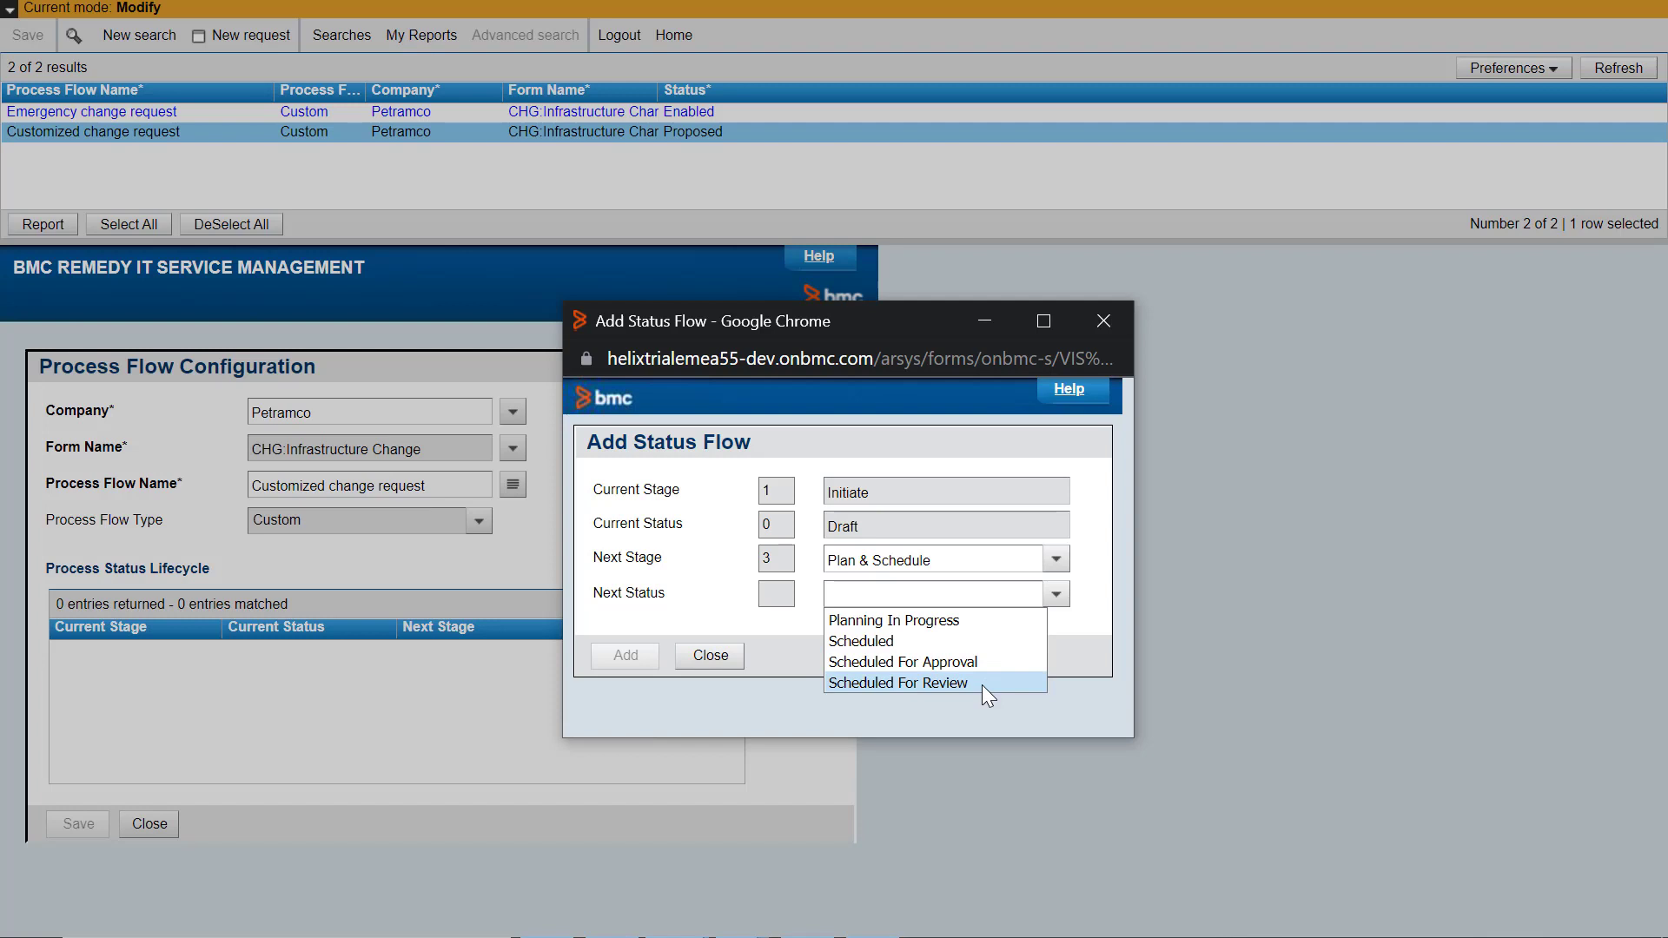
pyautogui.click(919, 683)
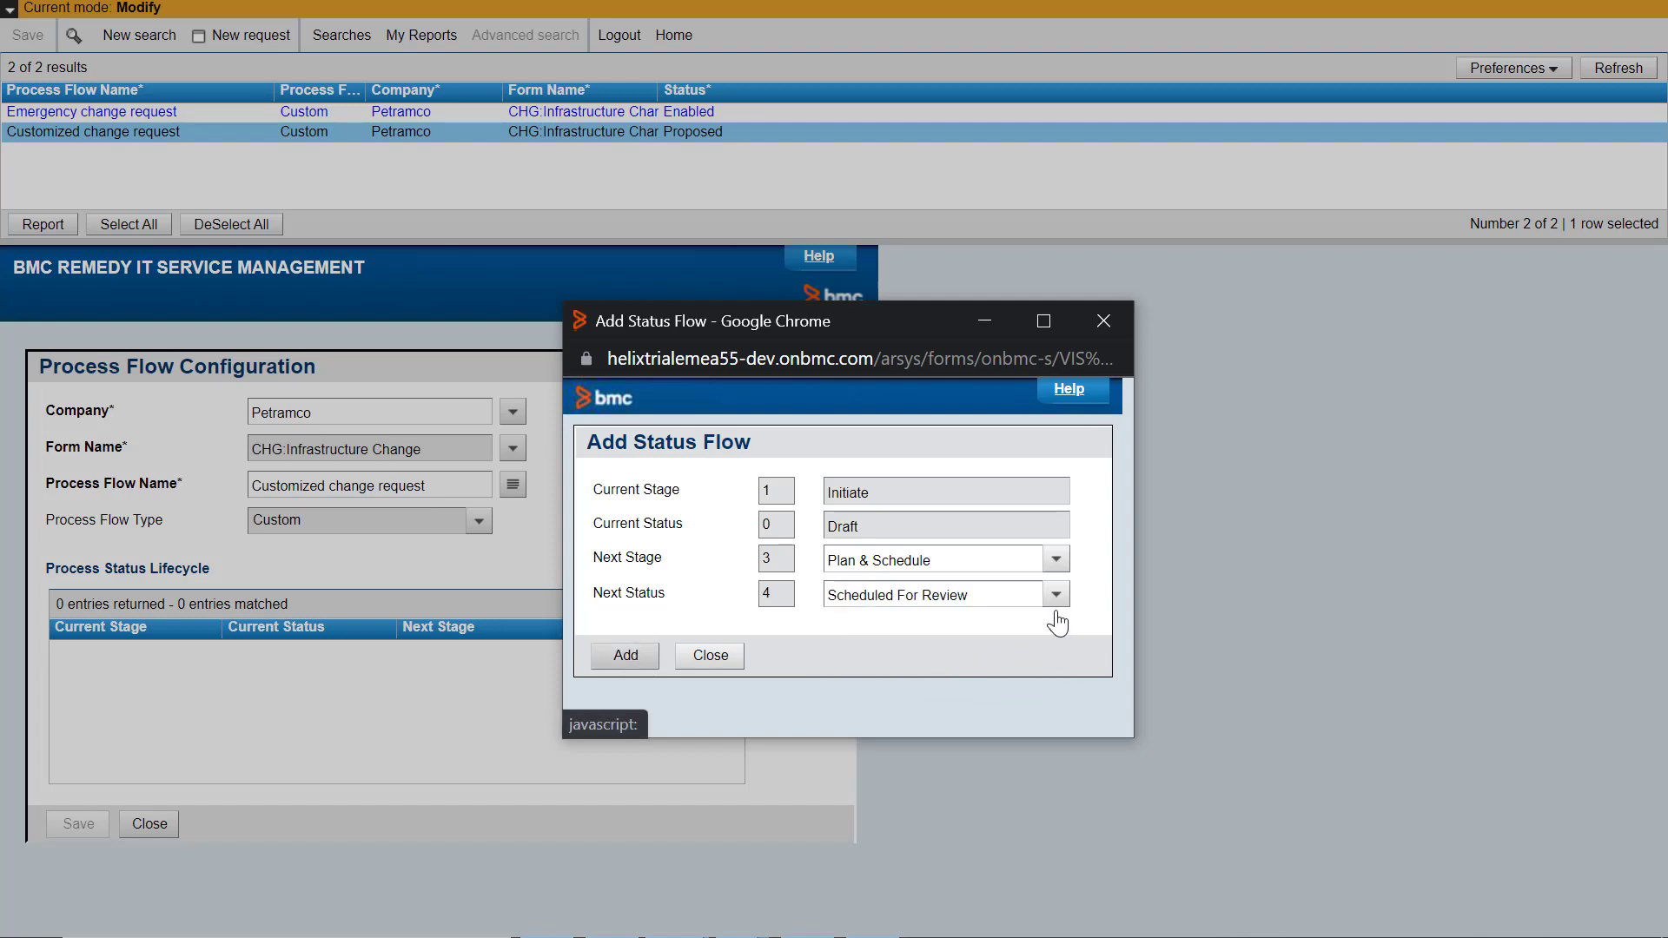
pyautogui.click(851, 641)
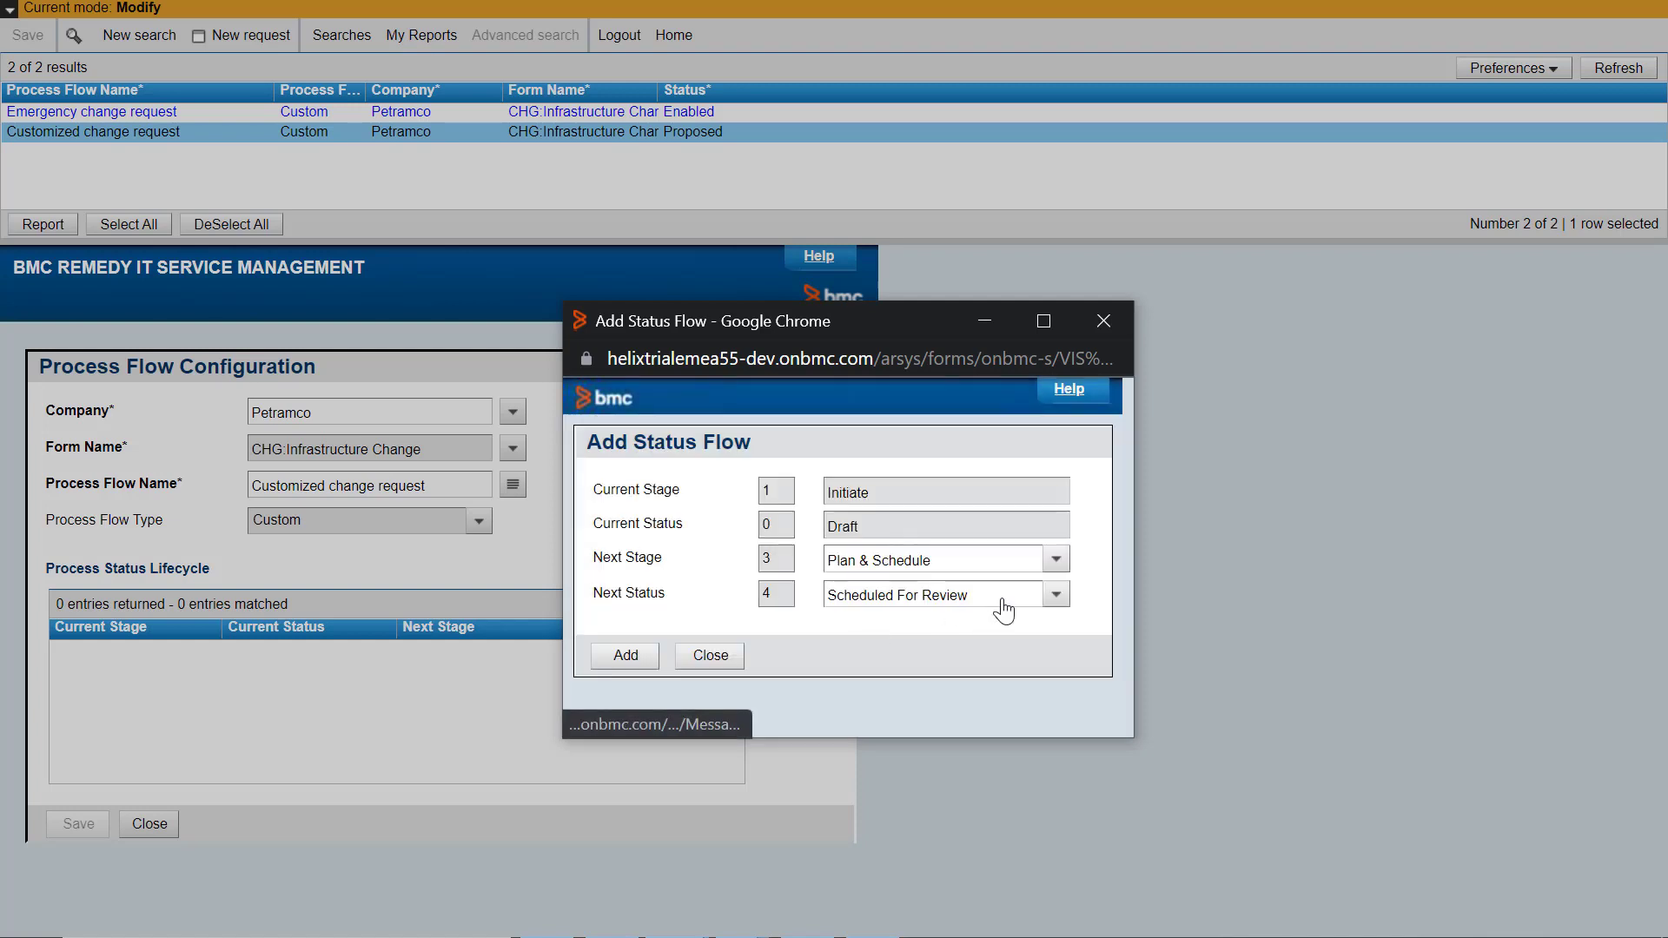
pyautogui.click(1055, 563)
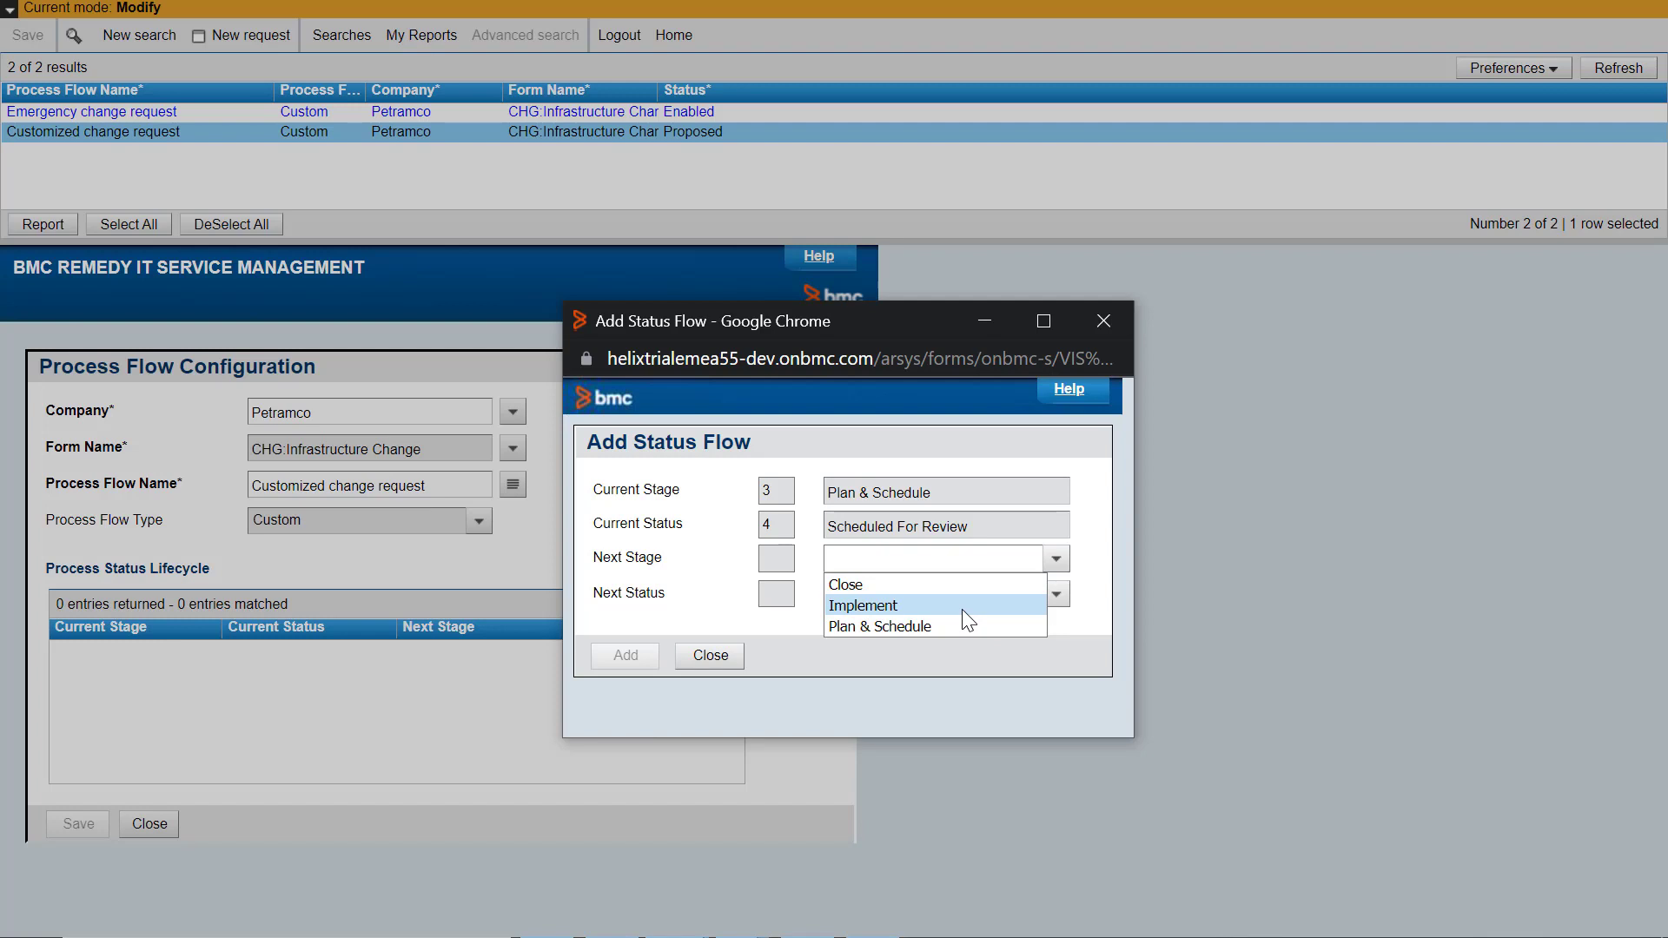
# Step: Add the Implement / Completed to Close / Closed transition, then close the Add Status Flow window
pyautogui.click(962, 608)
pyautogui.click(1055, 598)
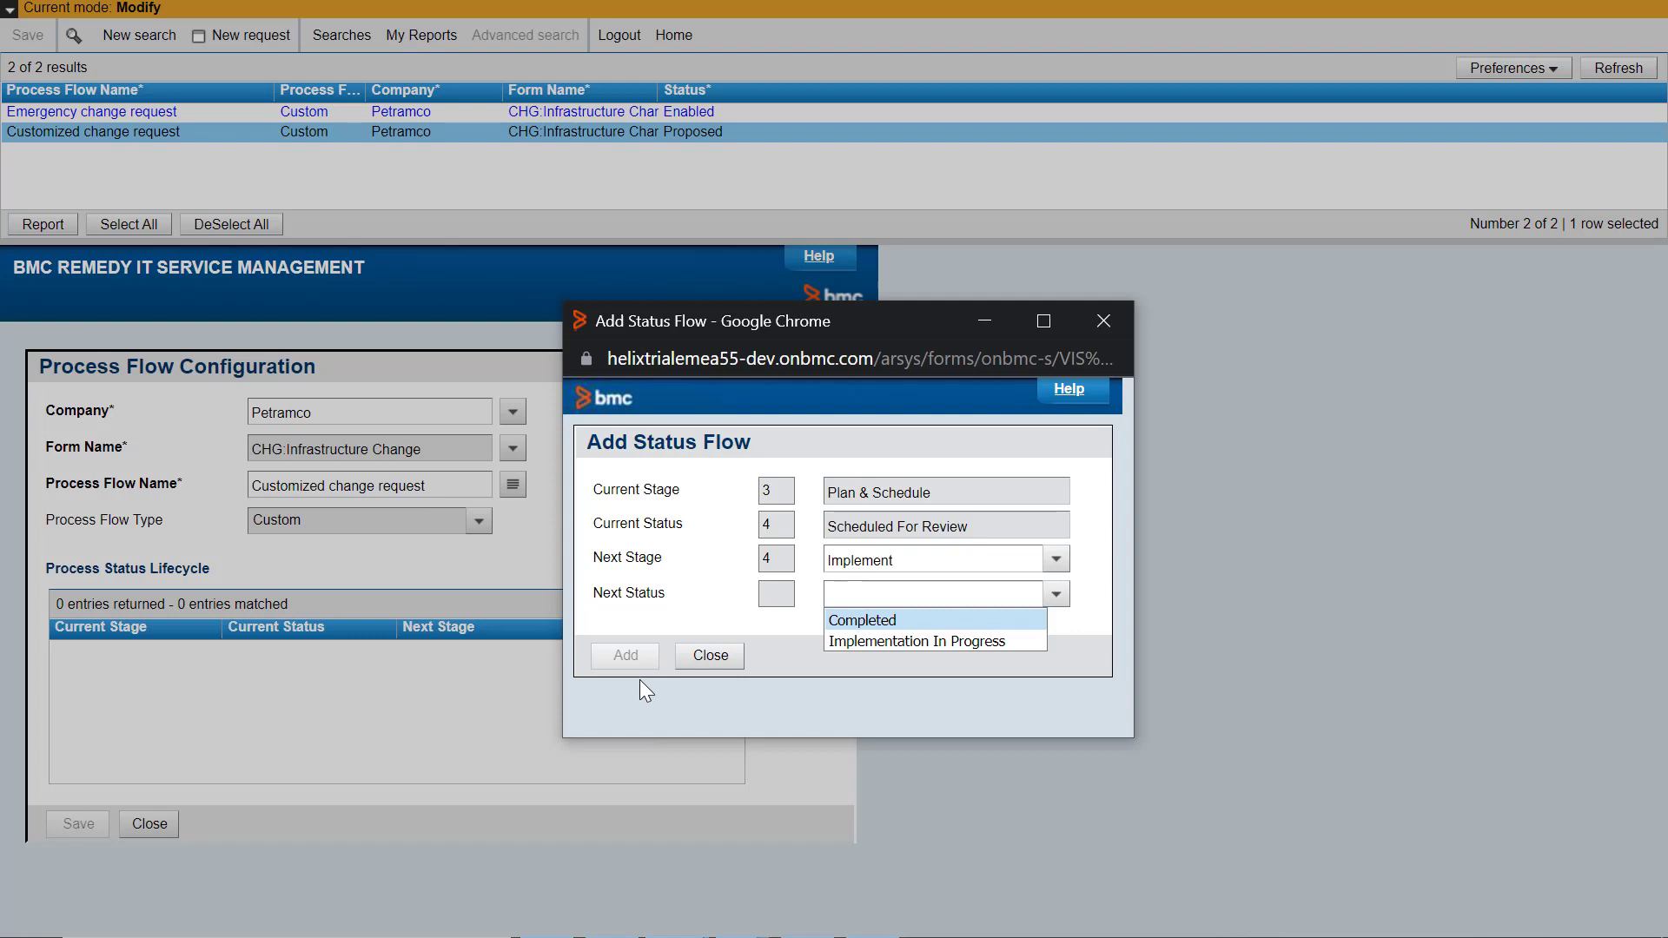
pyautogui.press('Return')
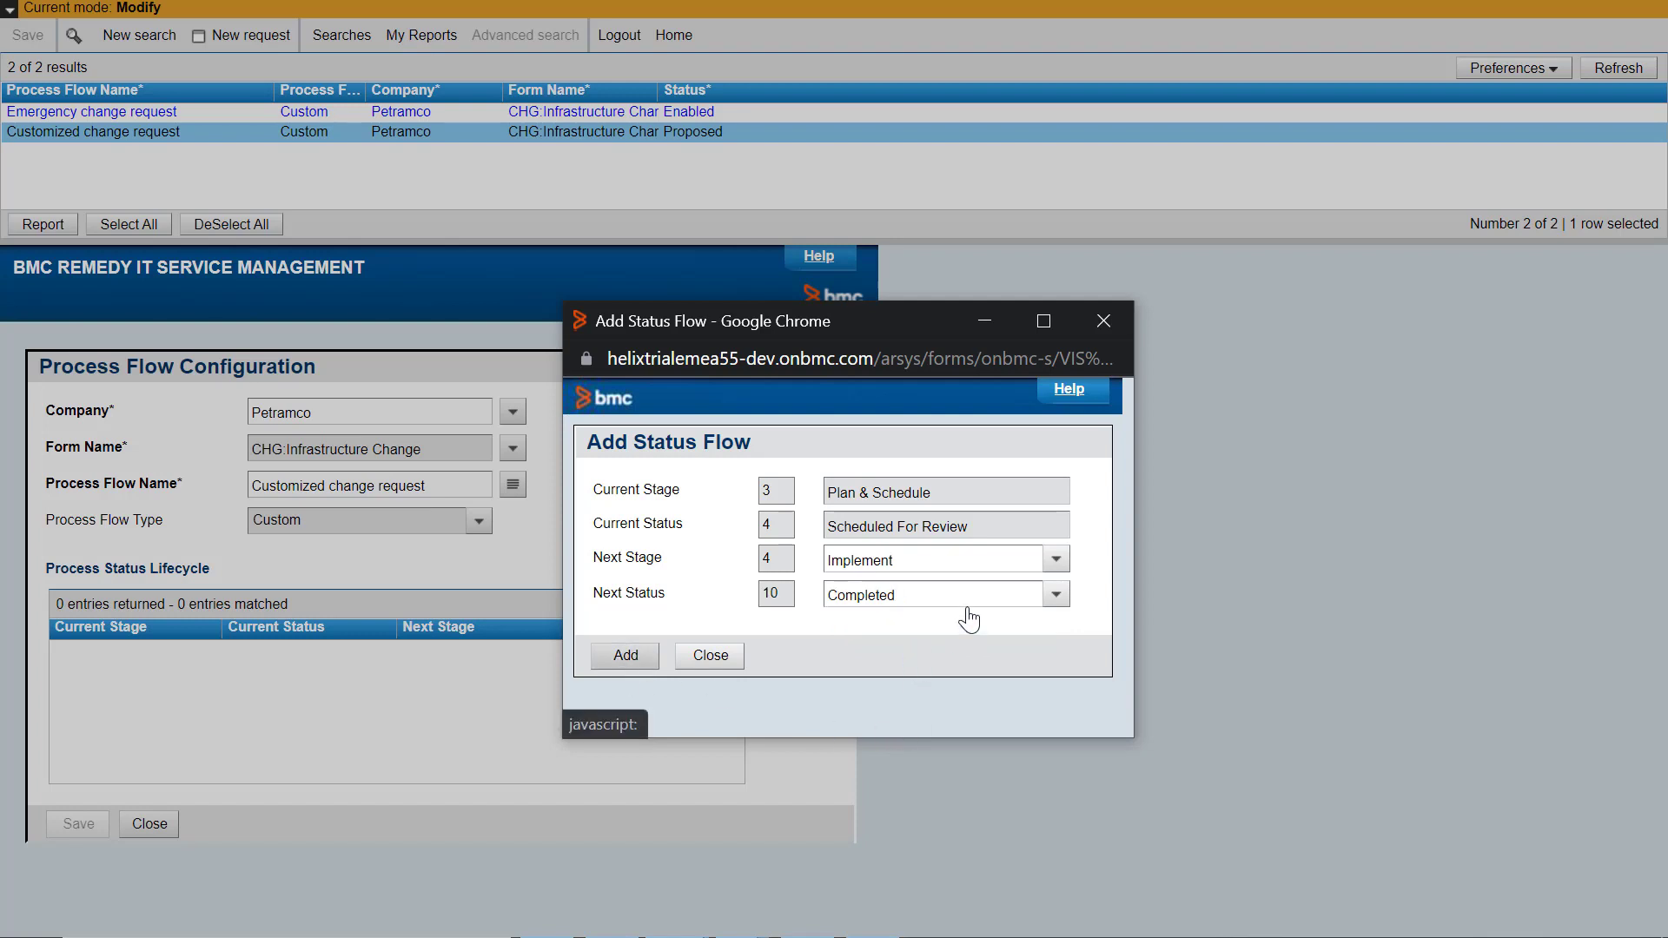
pyautogui.click(936, 561)
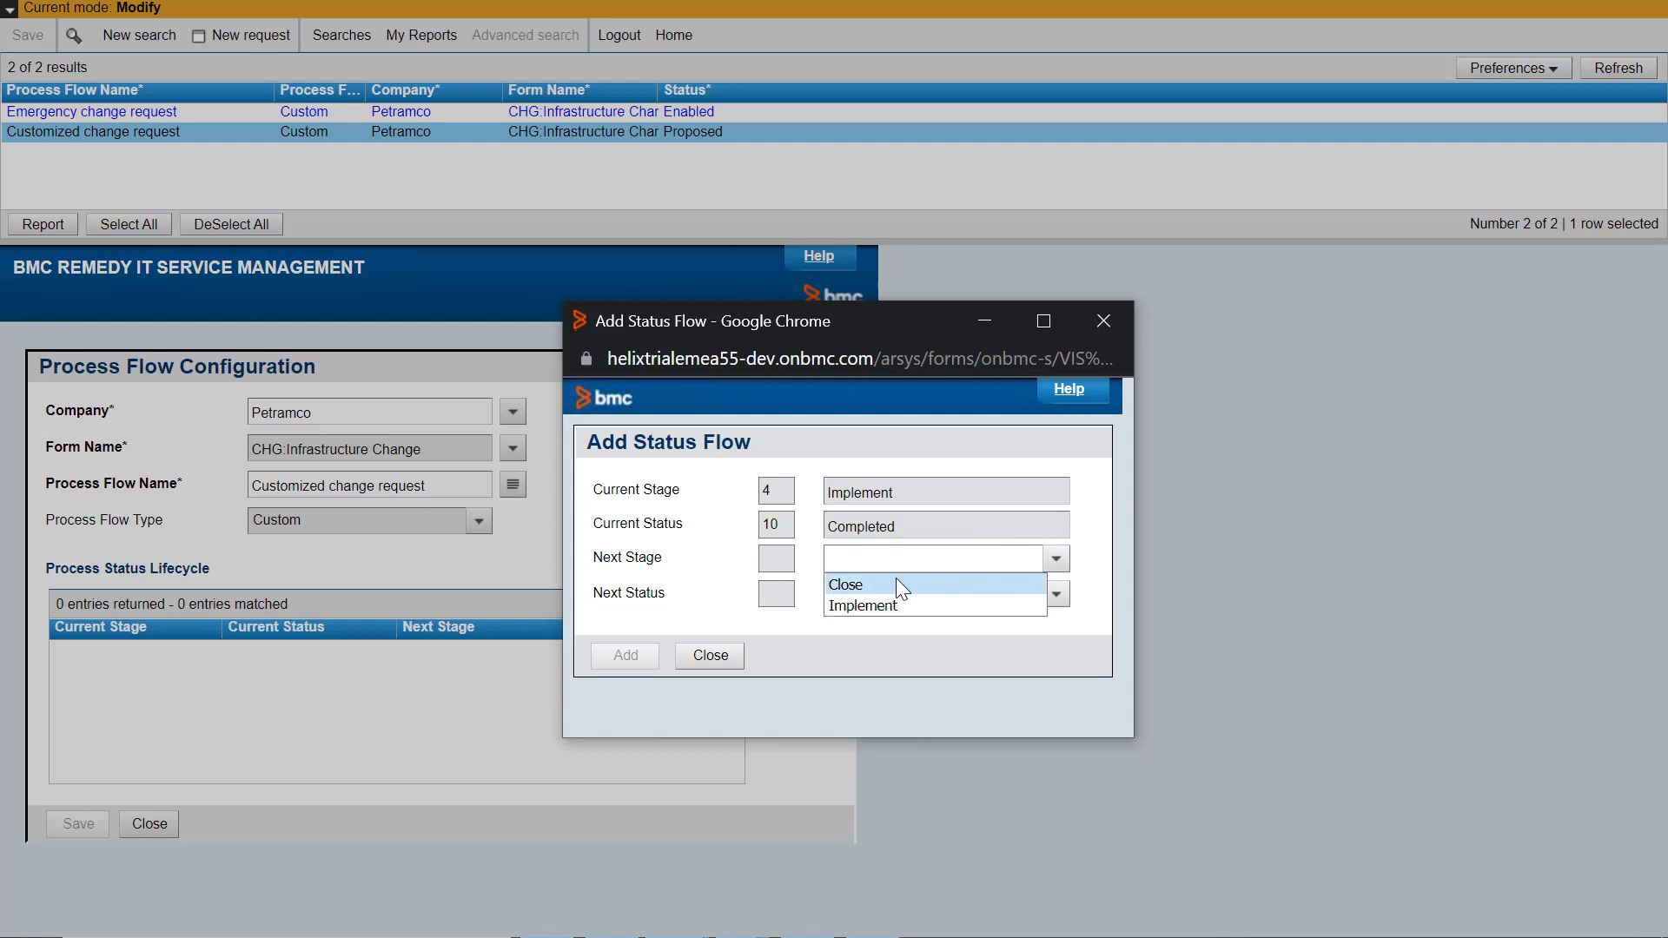
pyautogui.click(956, 585)
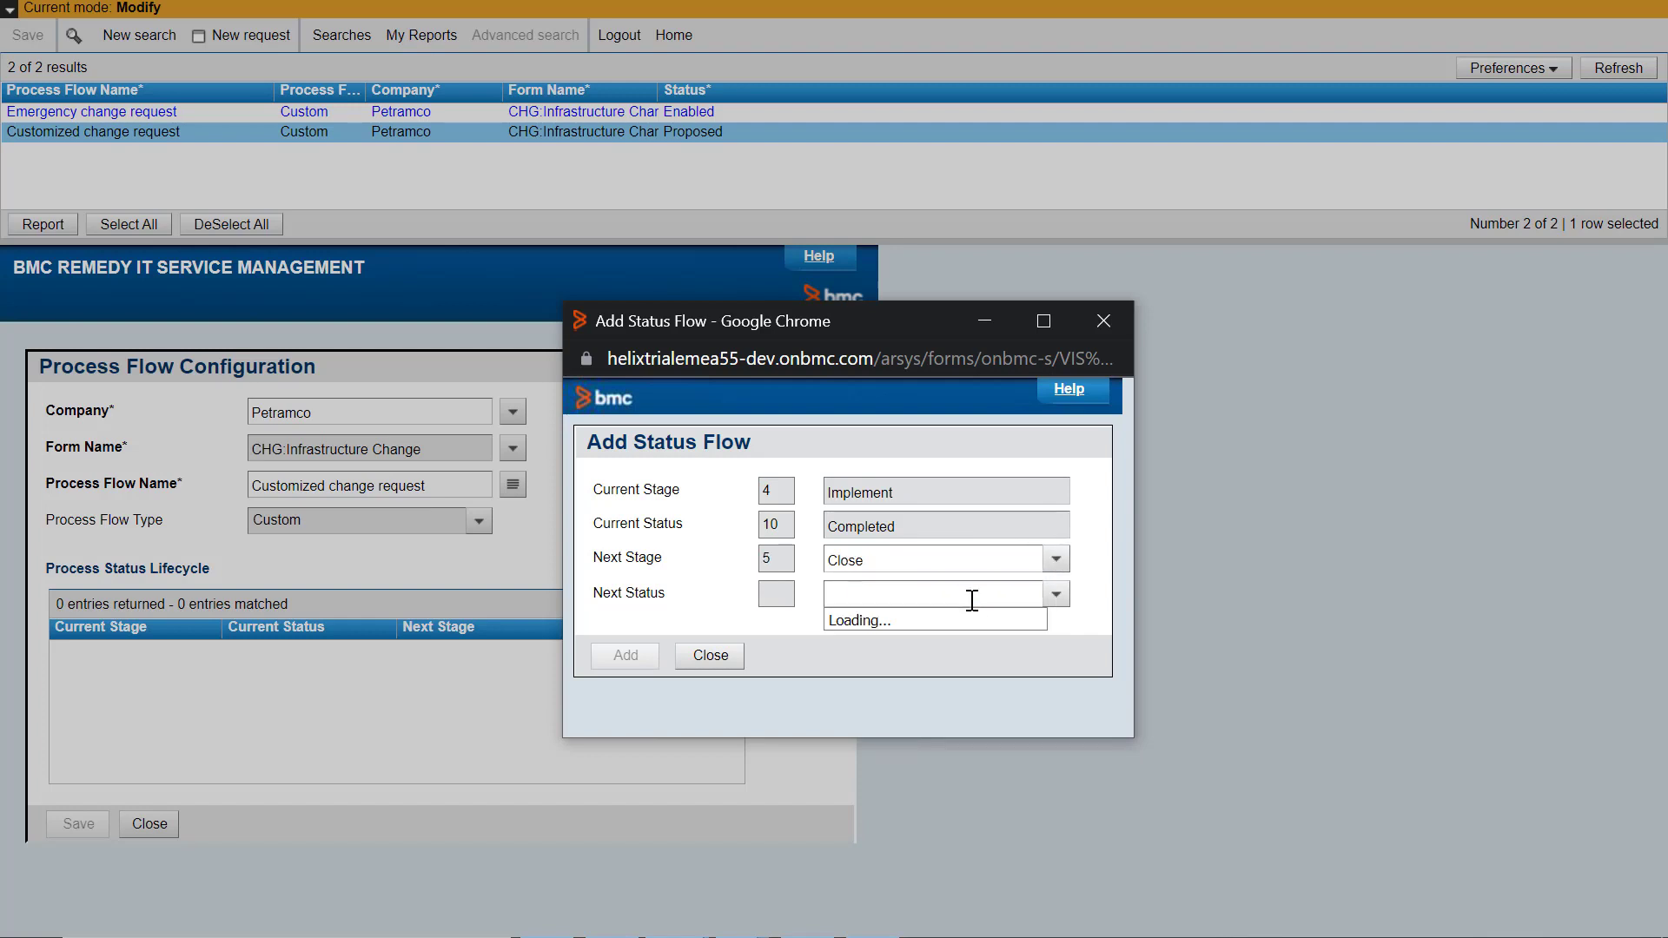
pyautogui.click(952, 617)
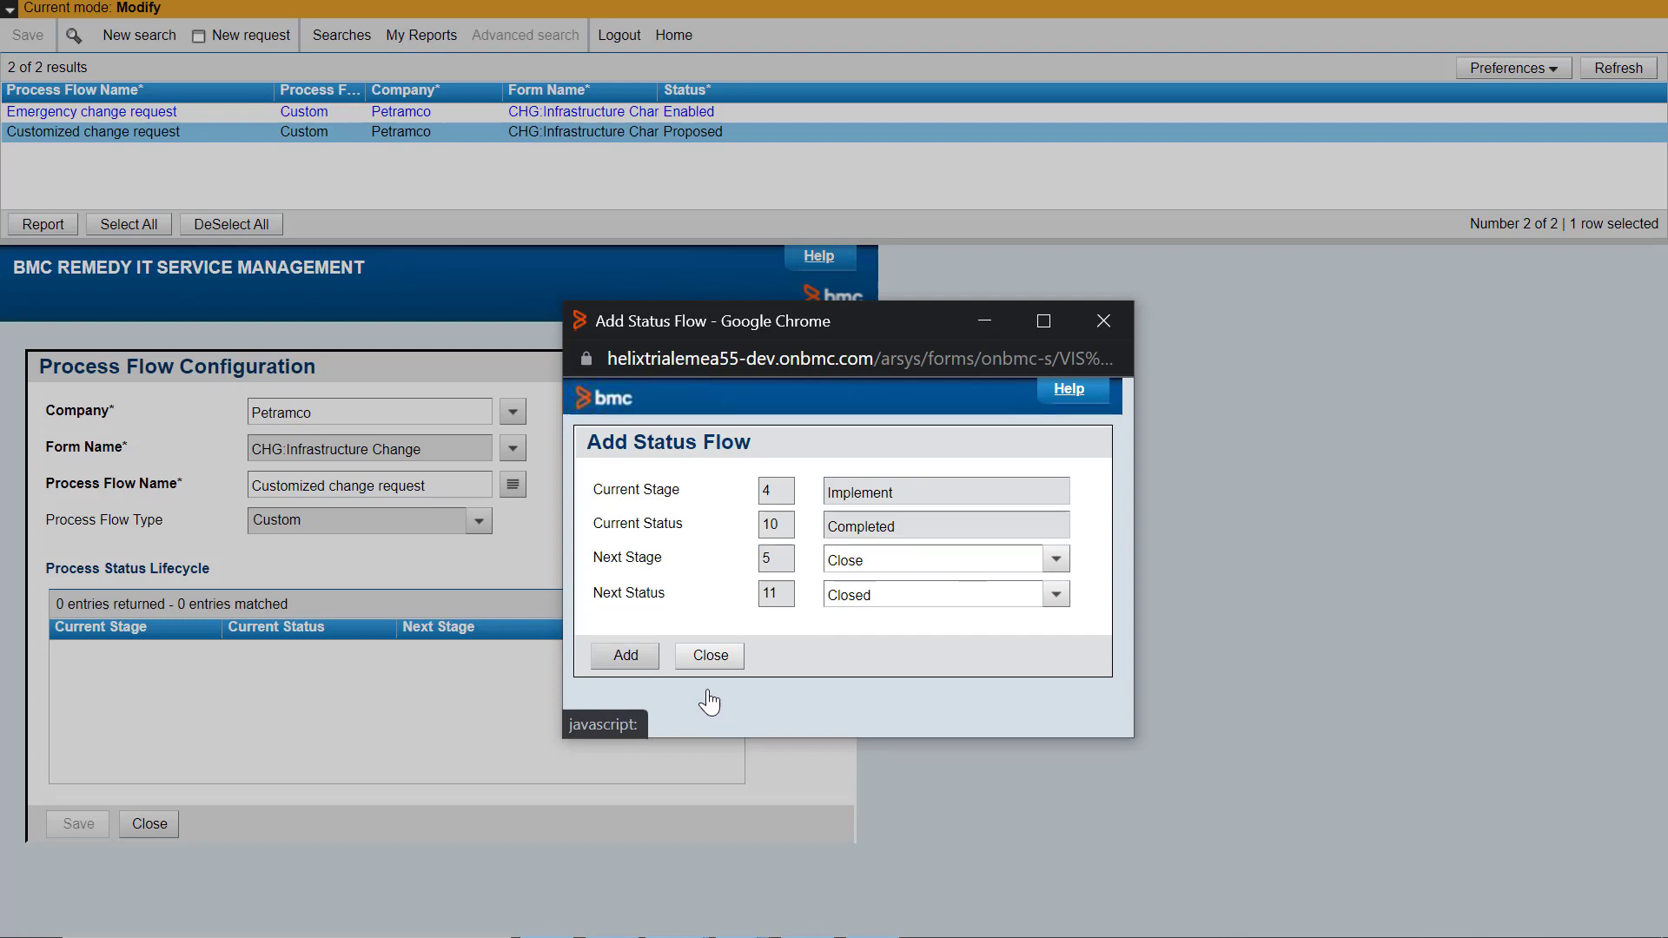
pyautogui.click(634, 658)
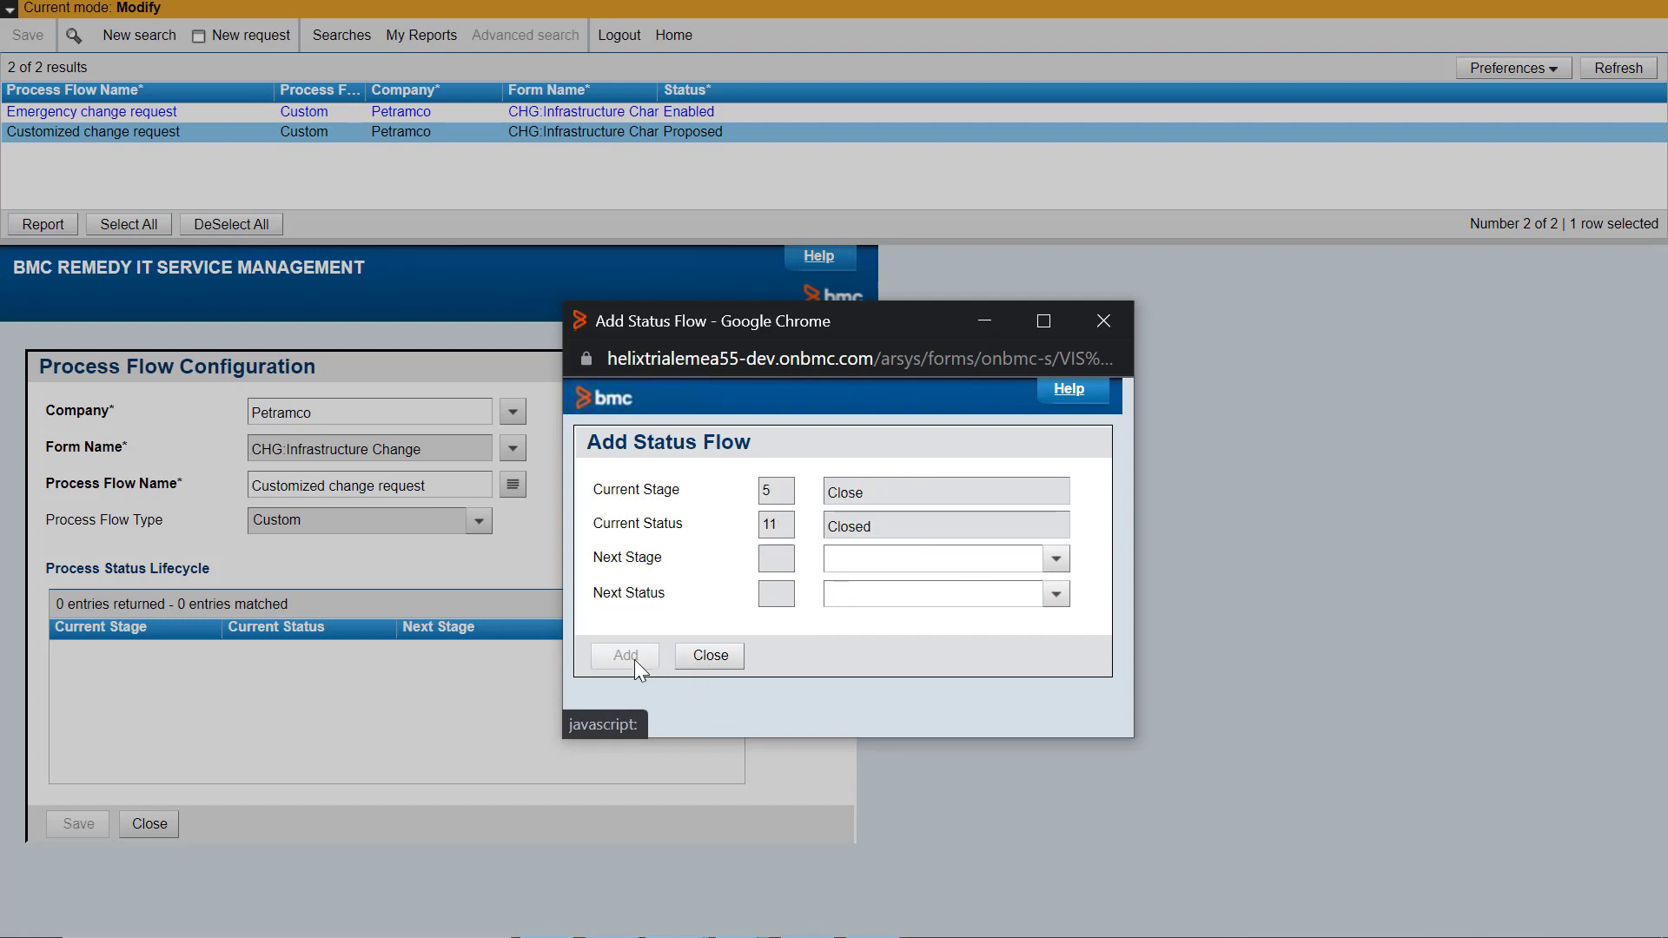
pyautogui.click(706, 662)
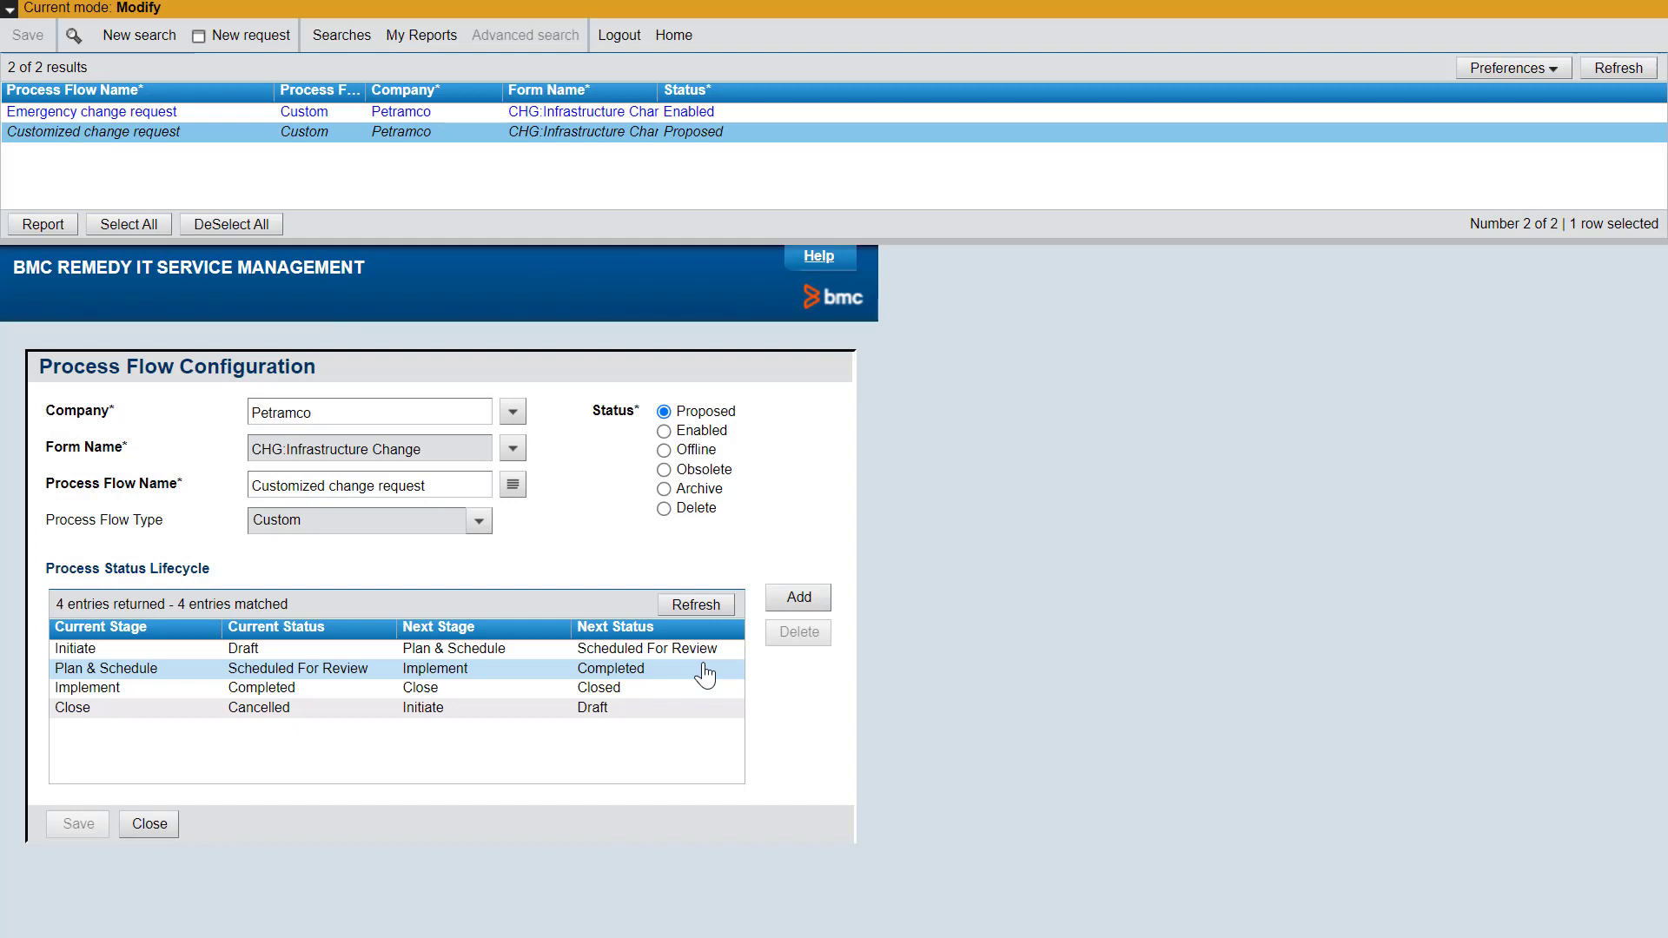
# Step: Set 'Customized change request' to Enabled, save it, and close Process Flow Configuration
pyautogui.click(664, 431)
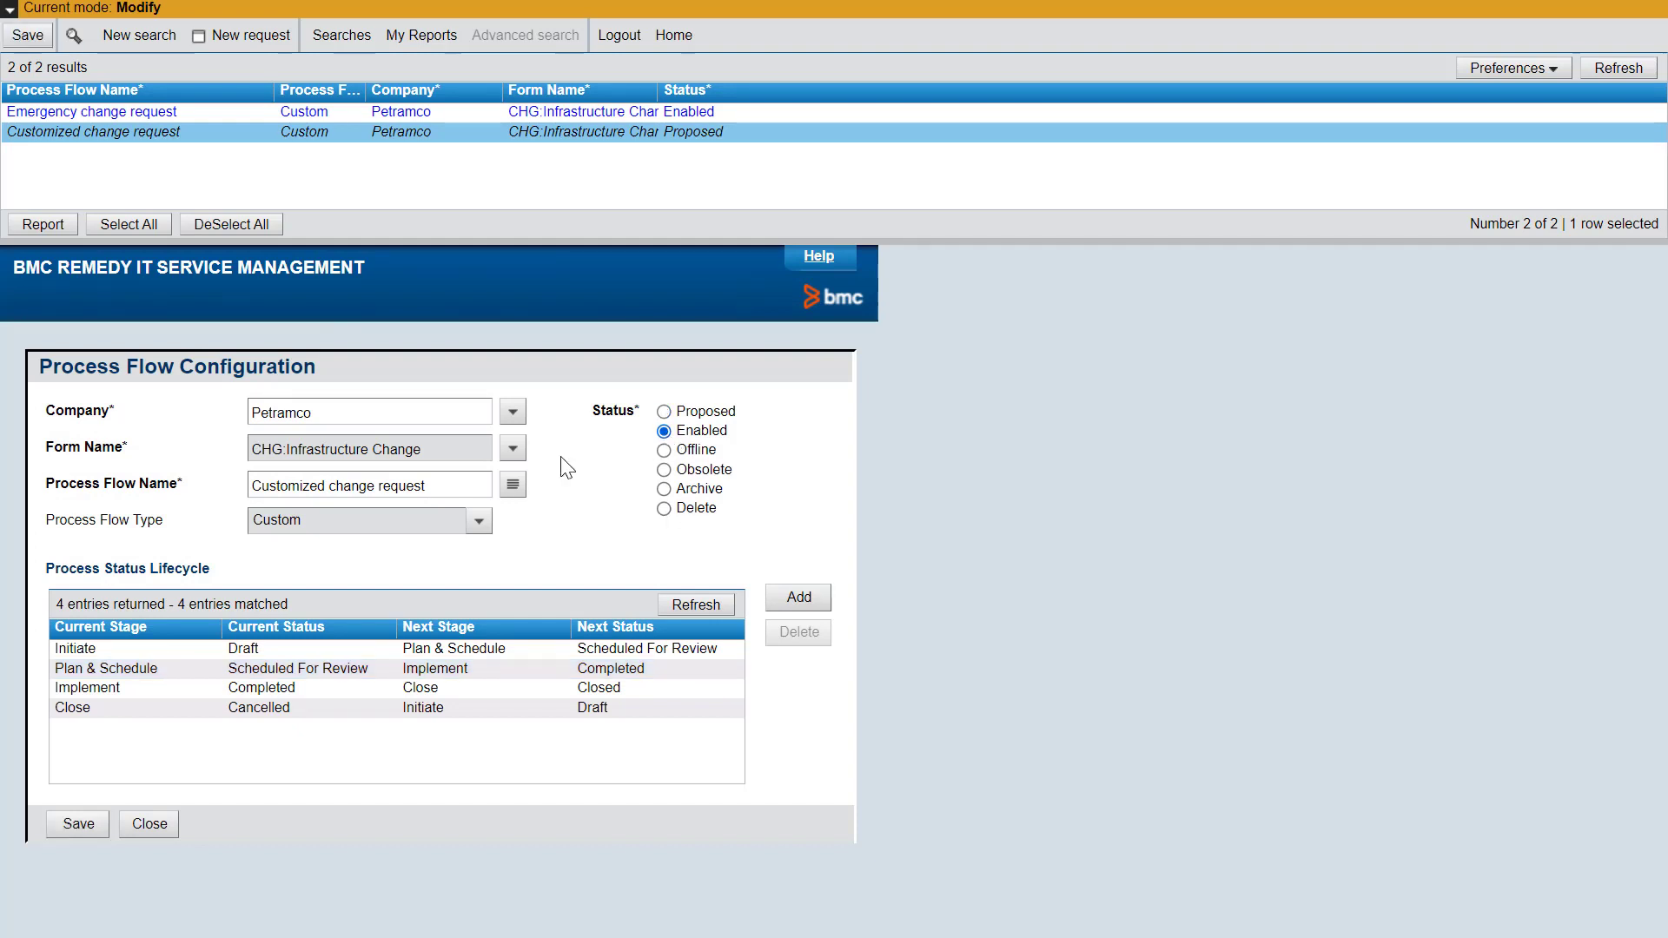
pyautogui.click(78, 825)
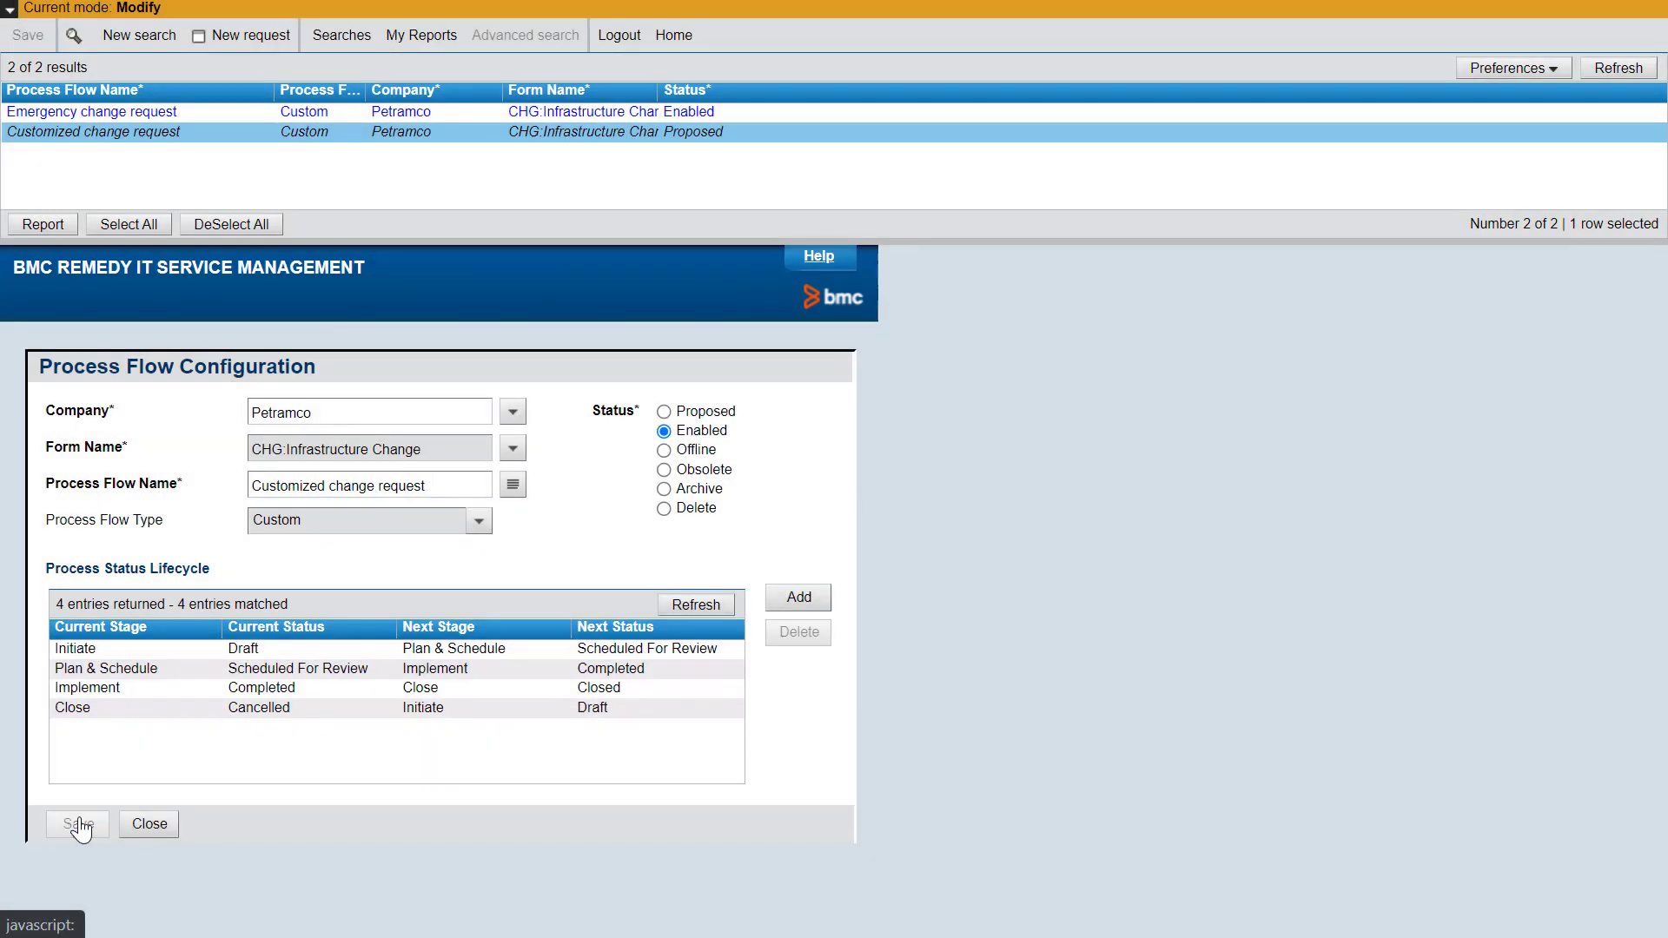
pyautogui.click(151, 825)
pyautogui.moveTo(584, 279); pyautogui.dragTo(592, 392)
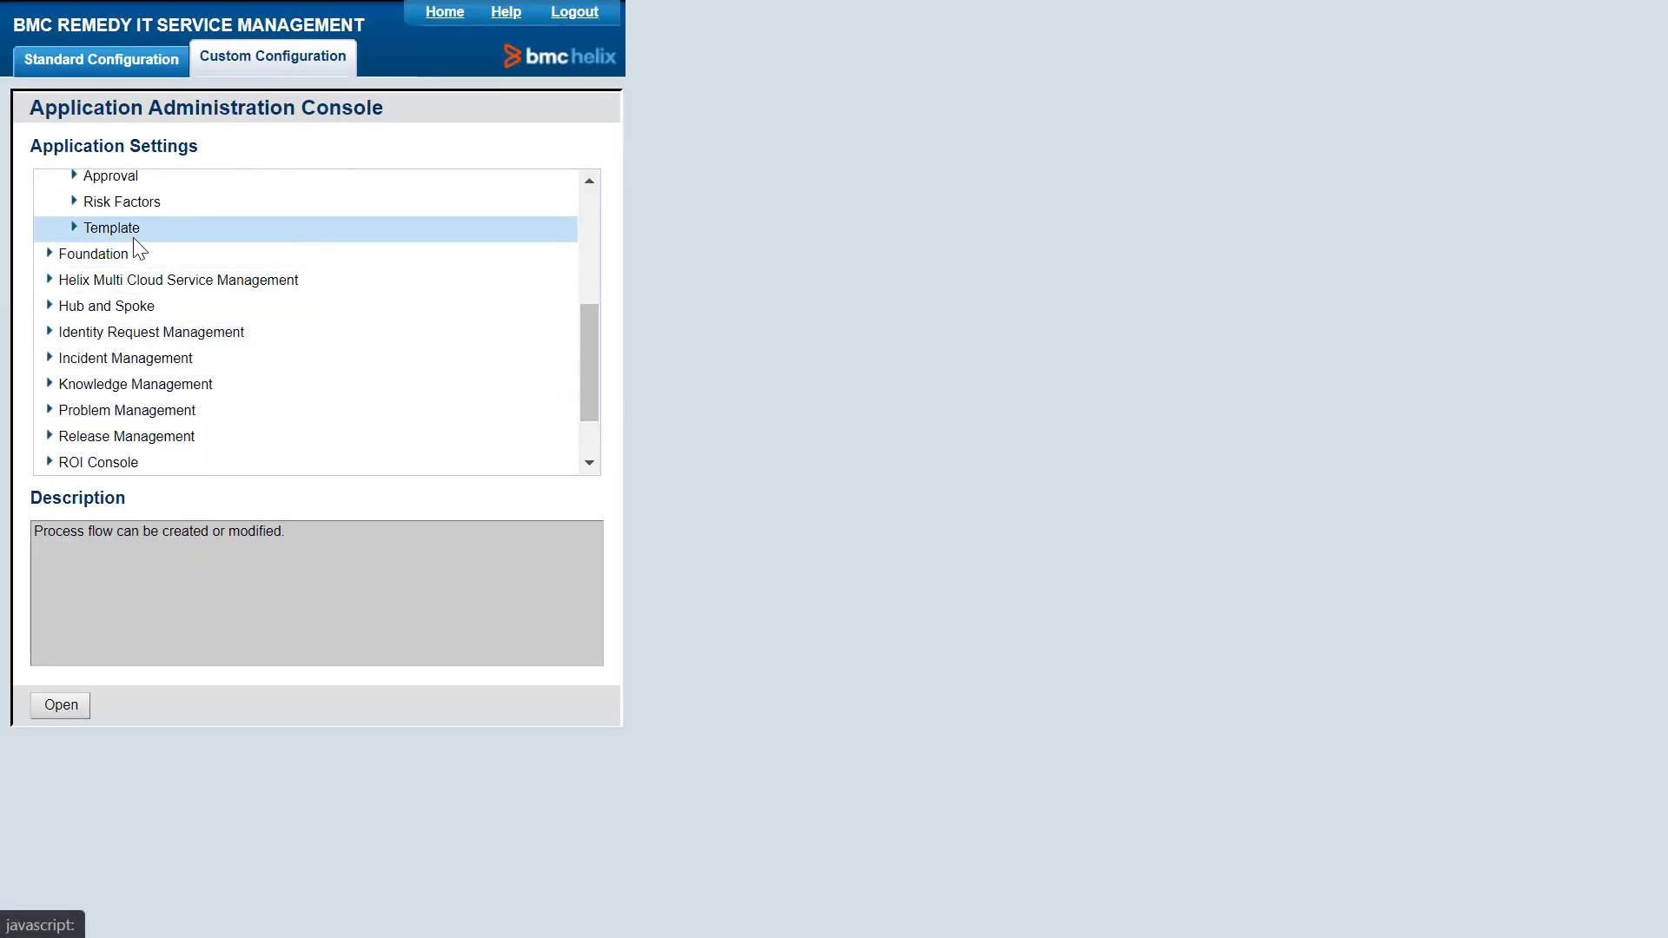
# Step: Open change template management and search Template Name '%' to list all 38 templates
pyautogui.click(73, 226)
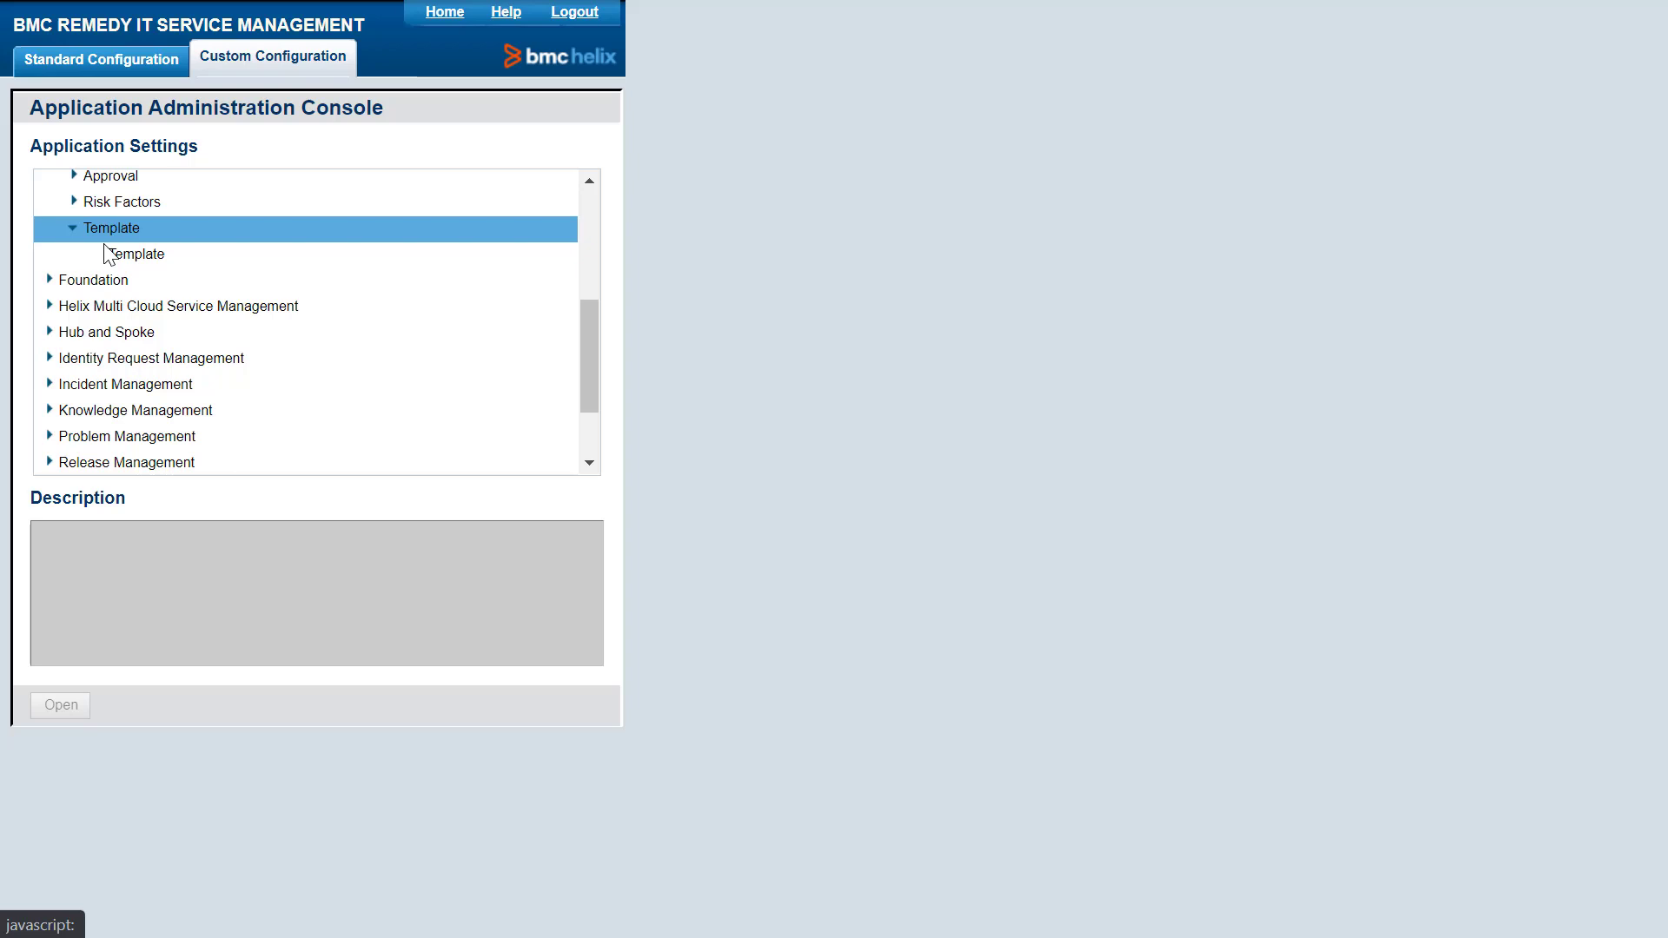
pyautogui.click(137, 253)
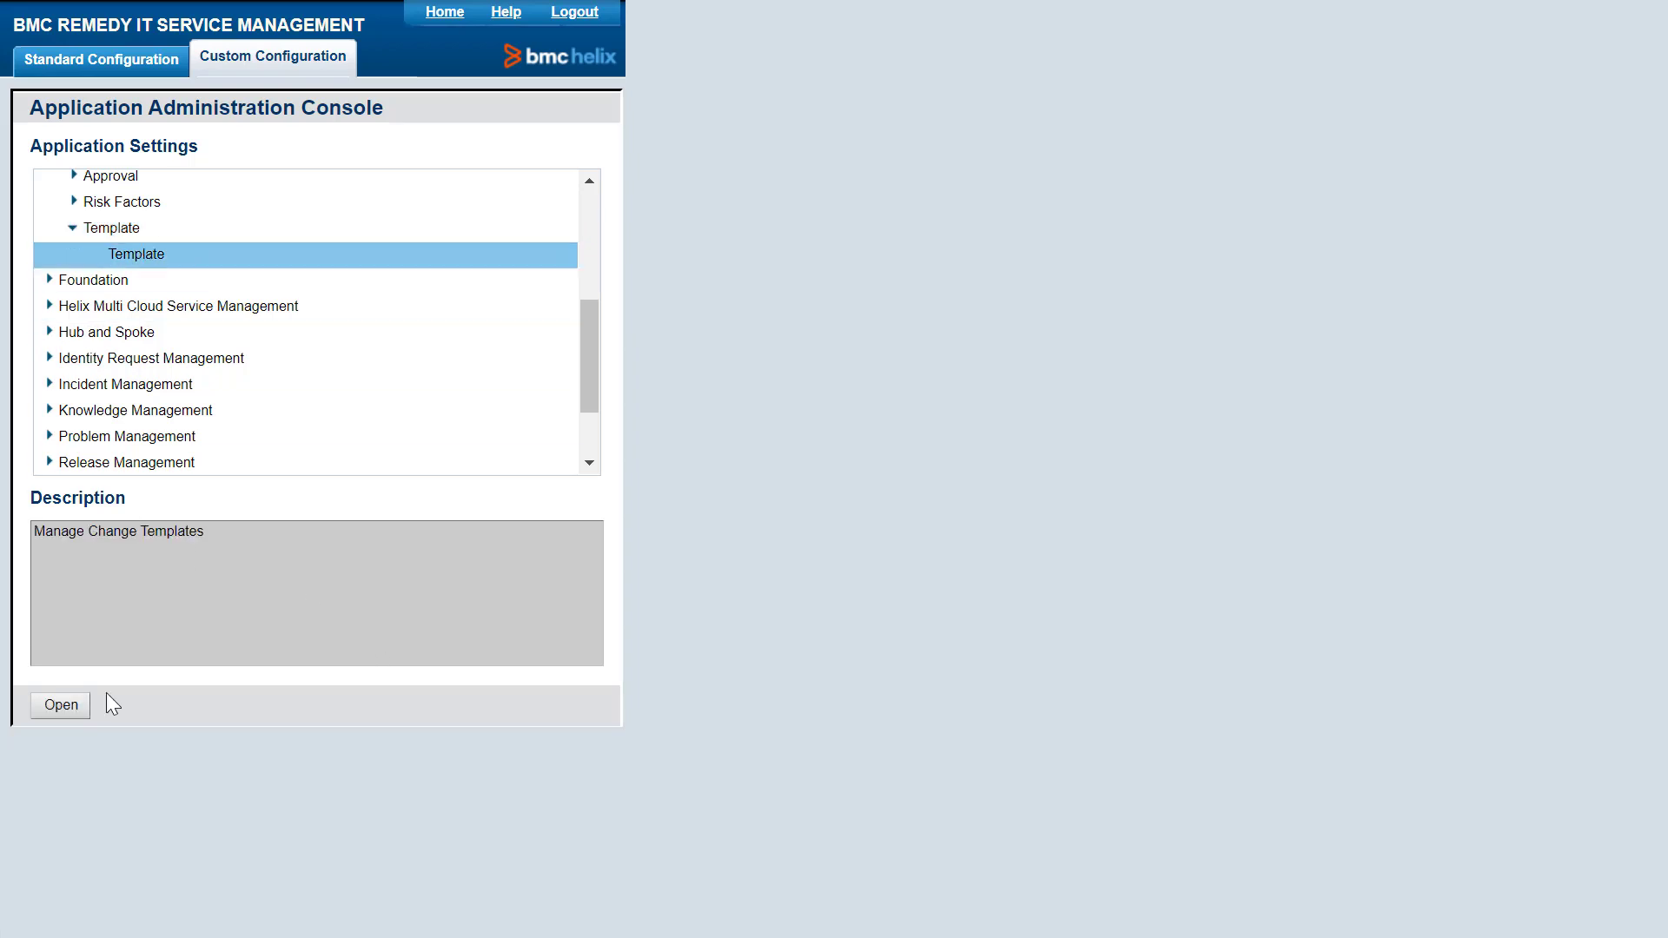
pyautogui.click(62, 706)
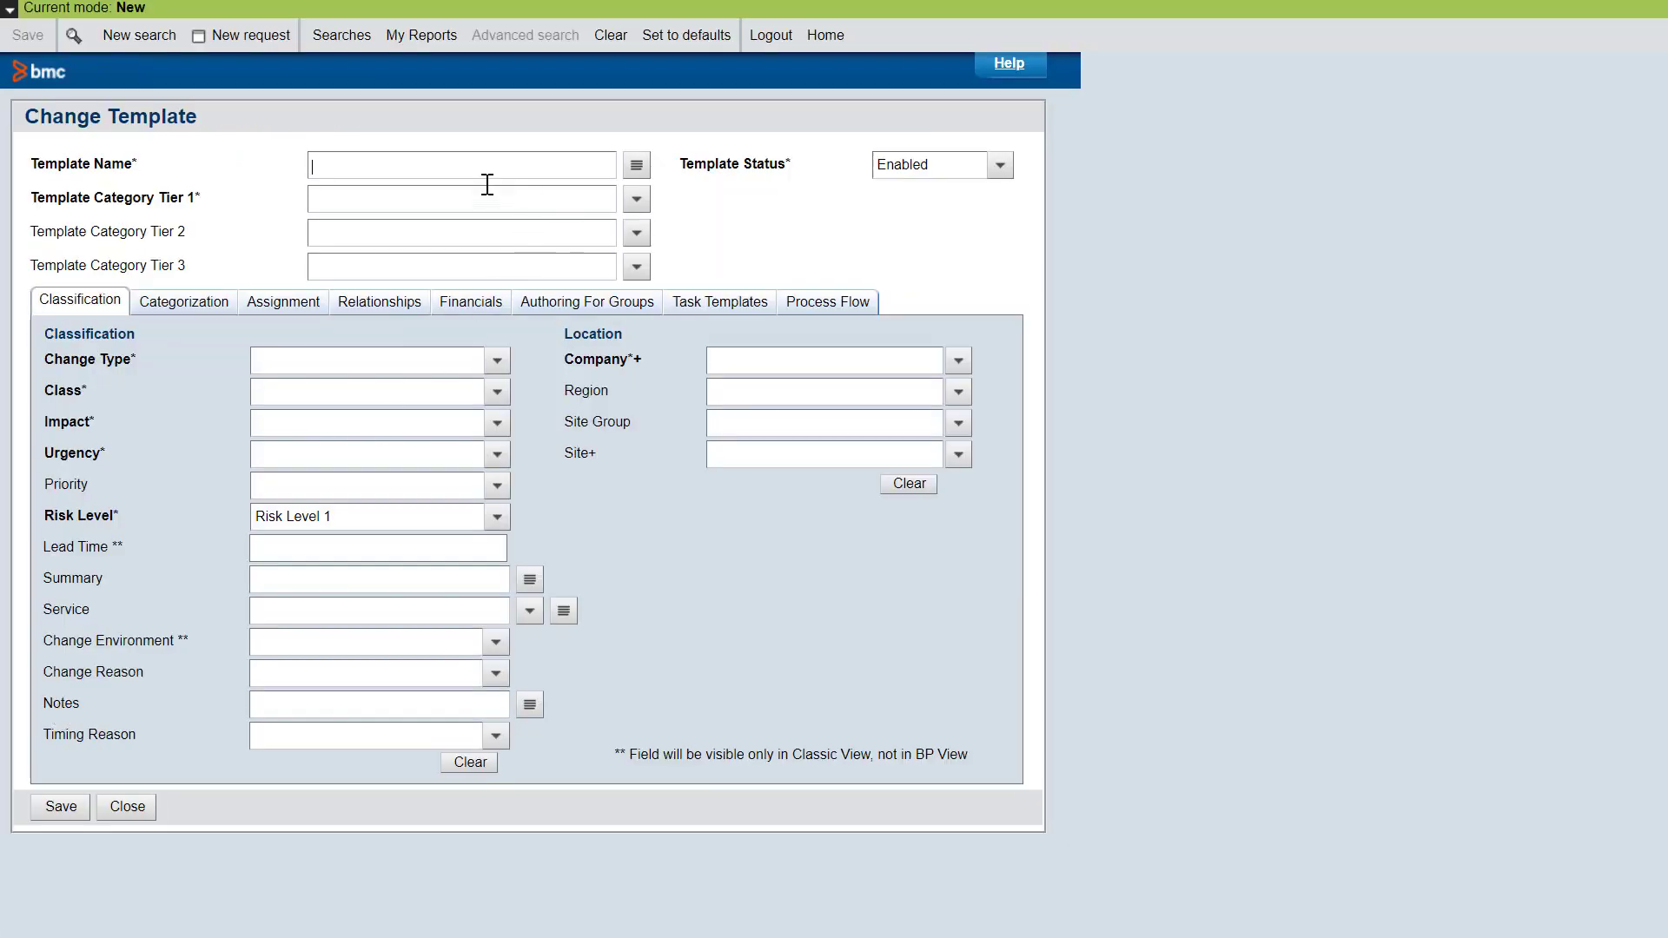
pyautogui.click(143, 36)
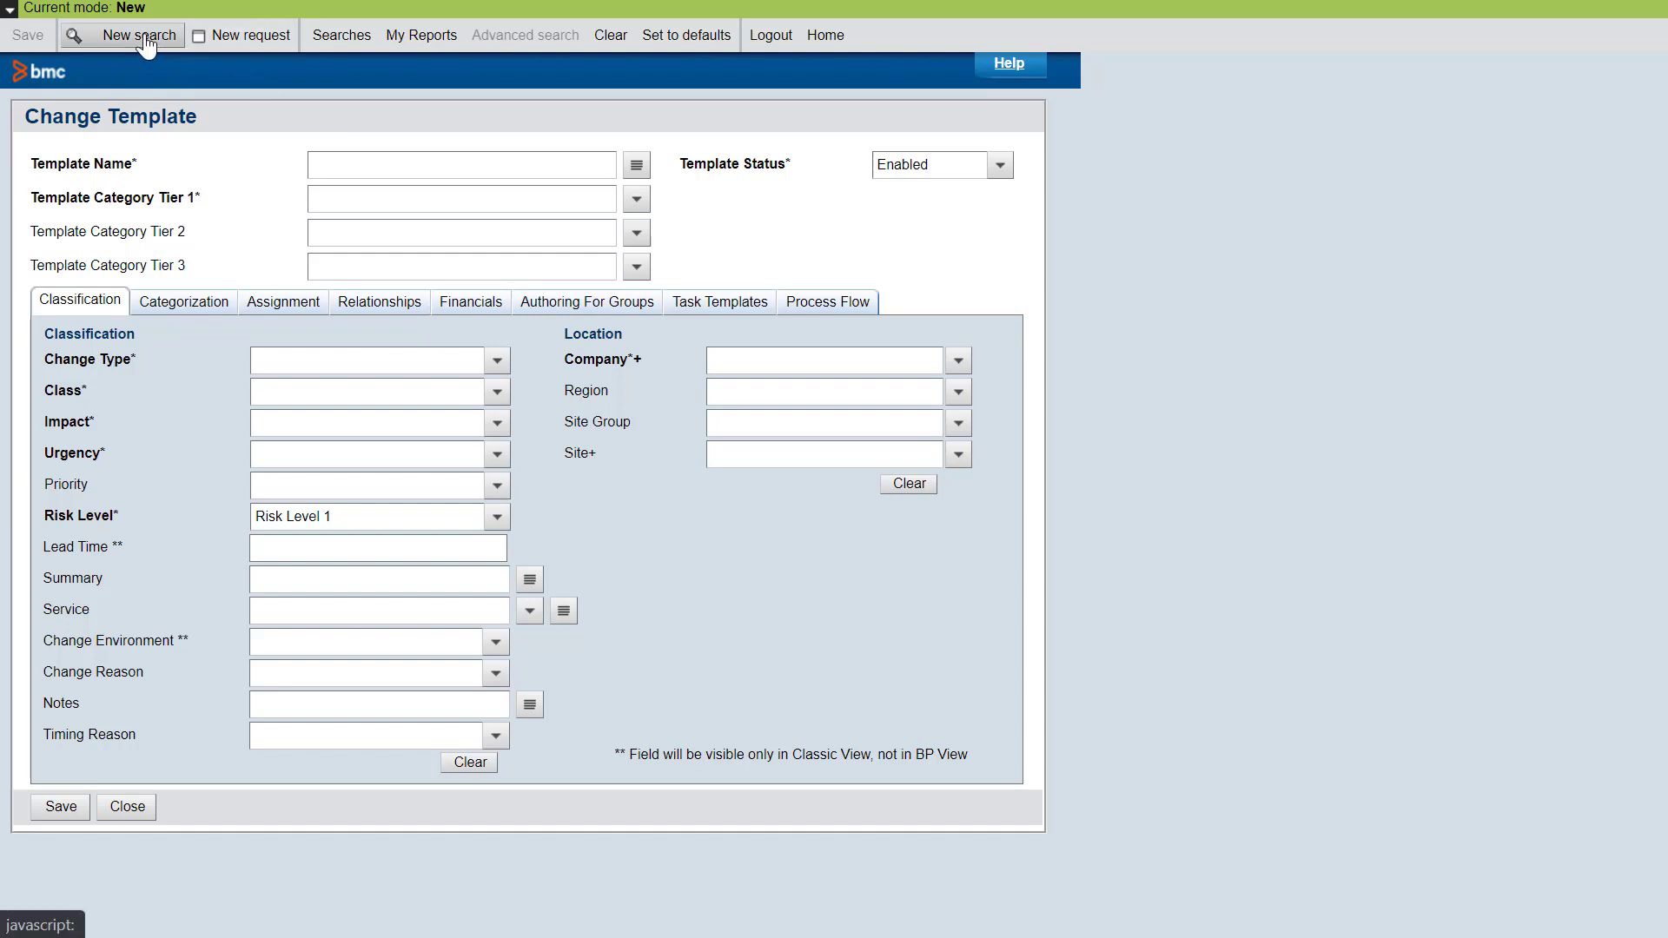
pyautogui.click(345, 162)
pyautogui.write('%')
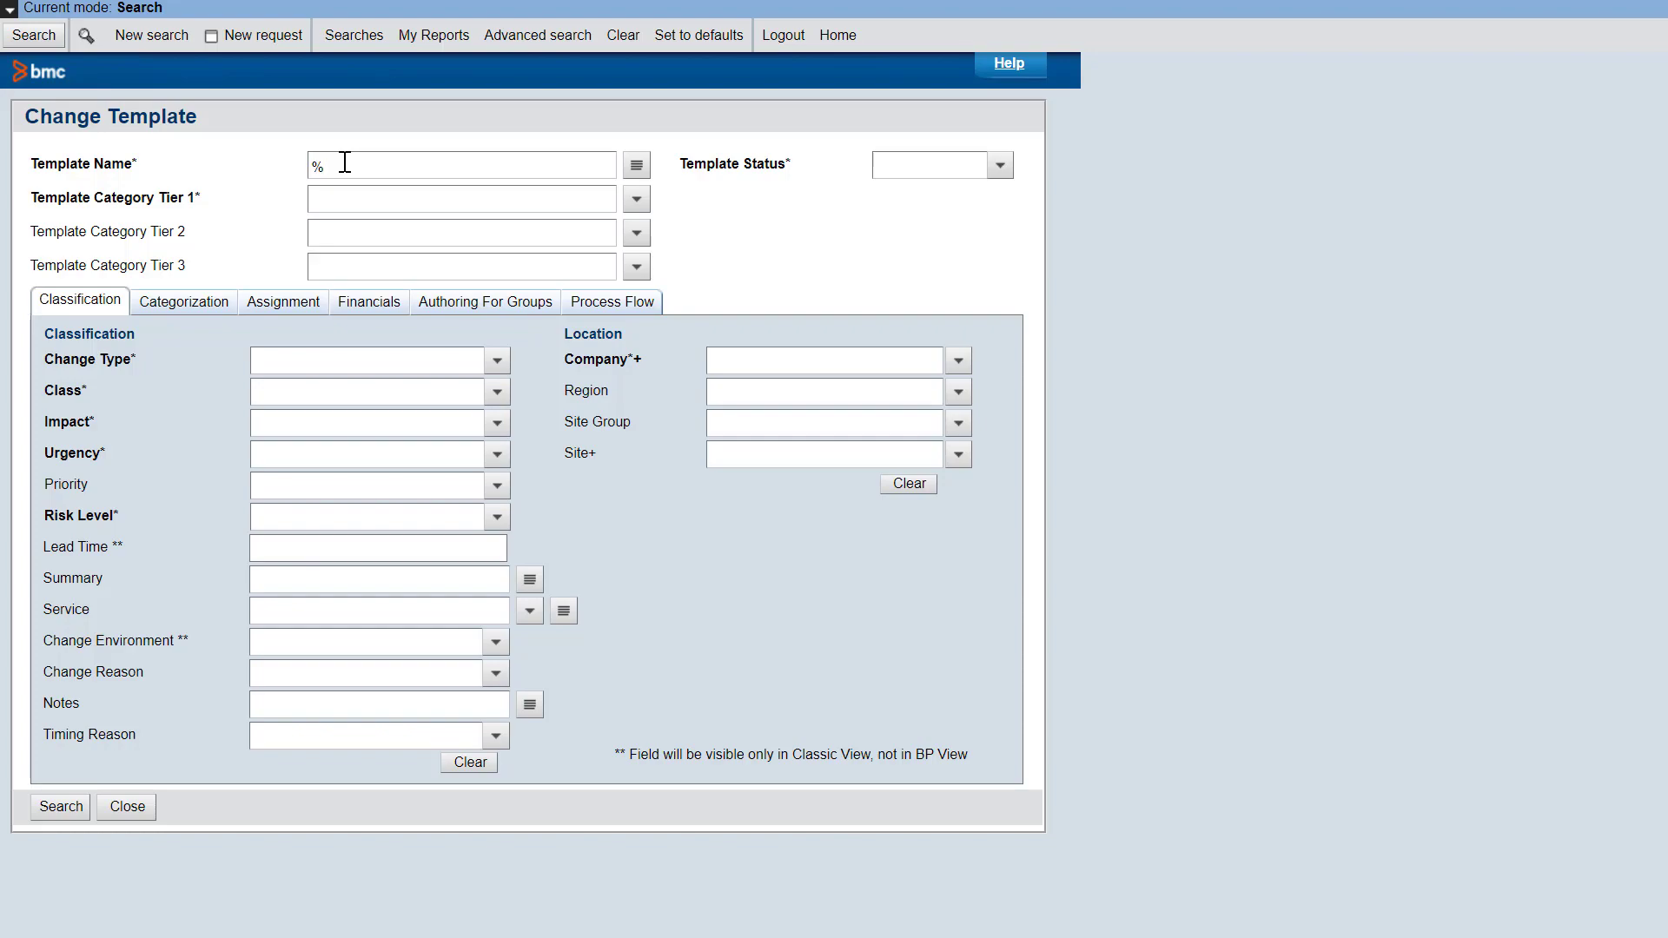
pyautogui.click(54, 807)
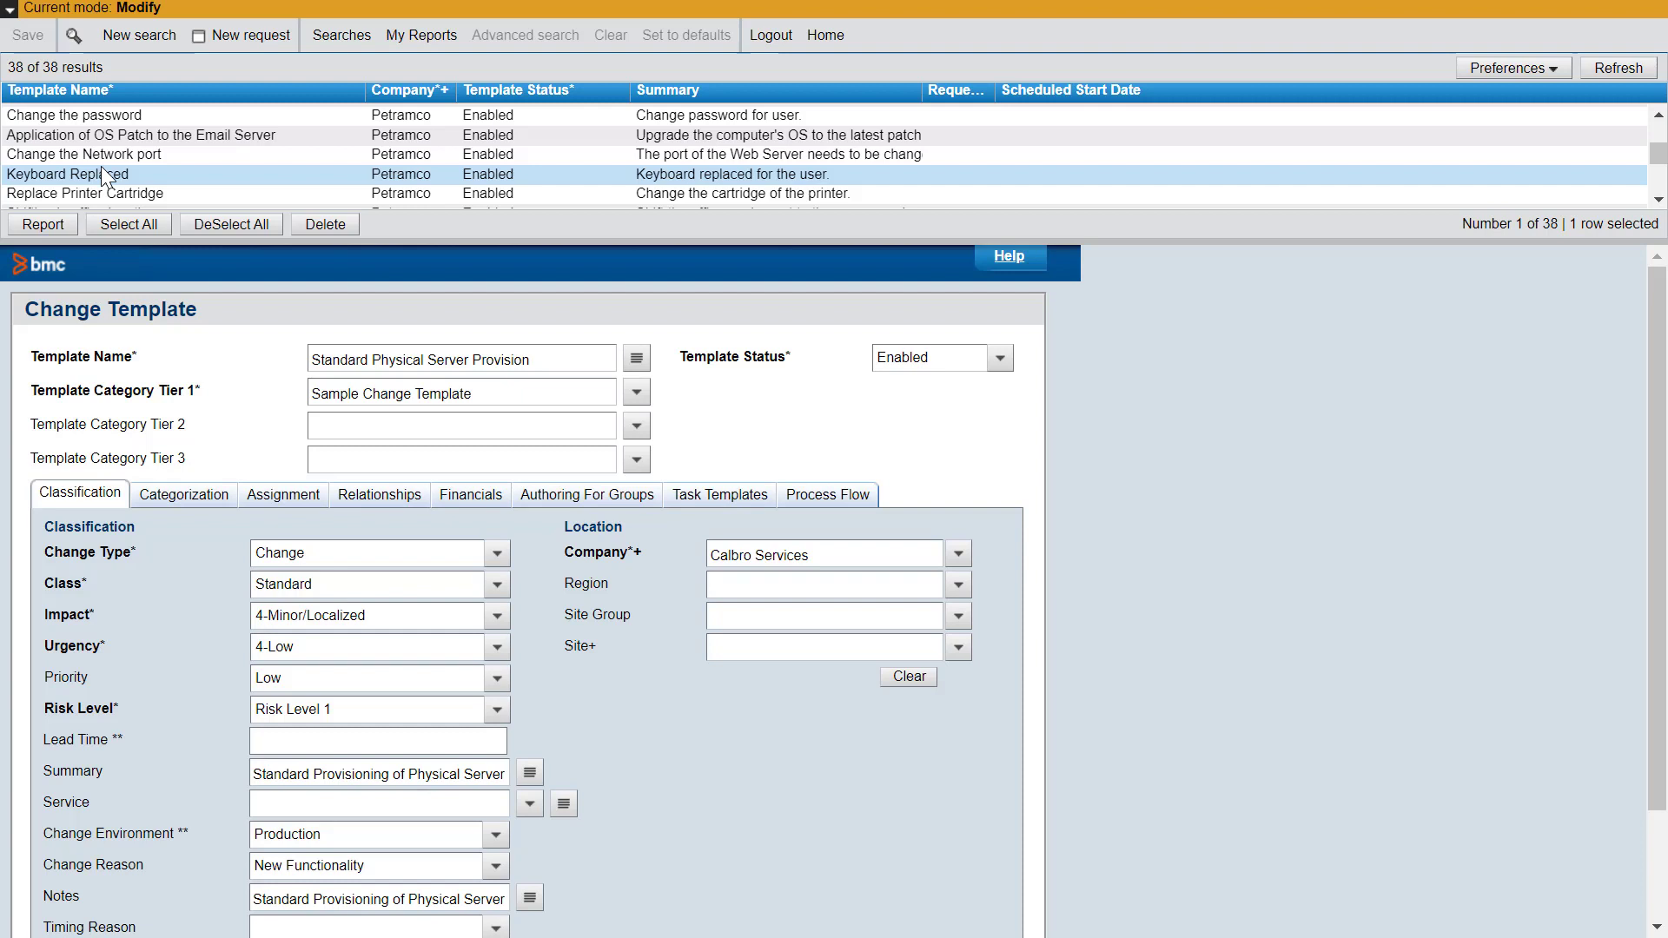
# Step: Set Keyboard Replaced's Change Process Flow to Petramco 'Customized change request' and save the template
pyautogui.click(102, 171)
pyautogui.click(814, 502)
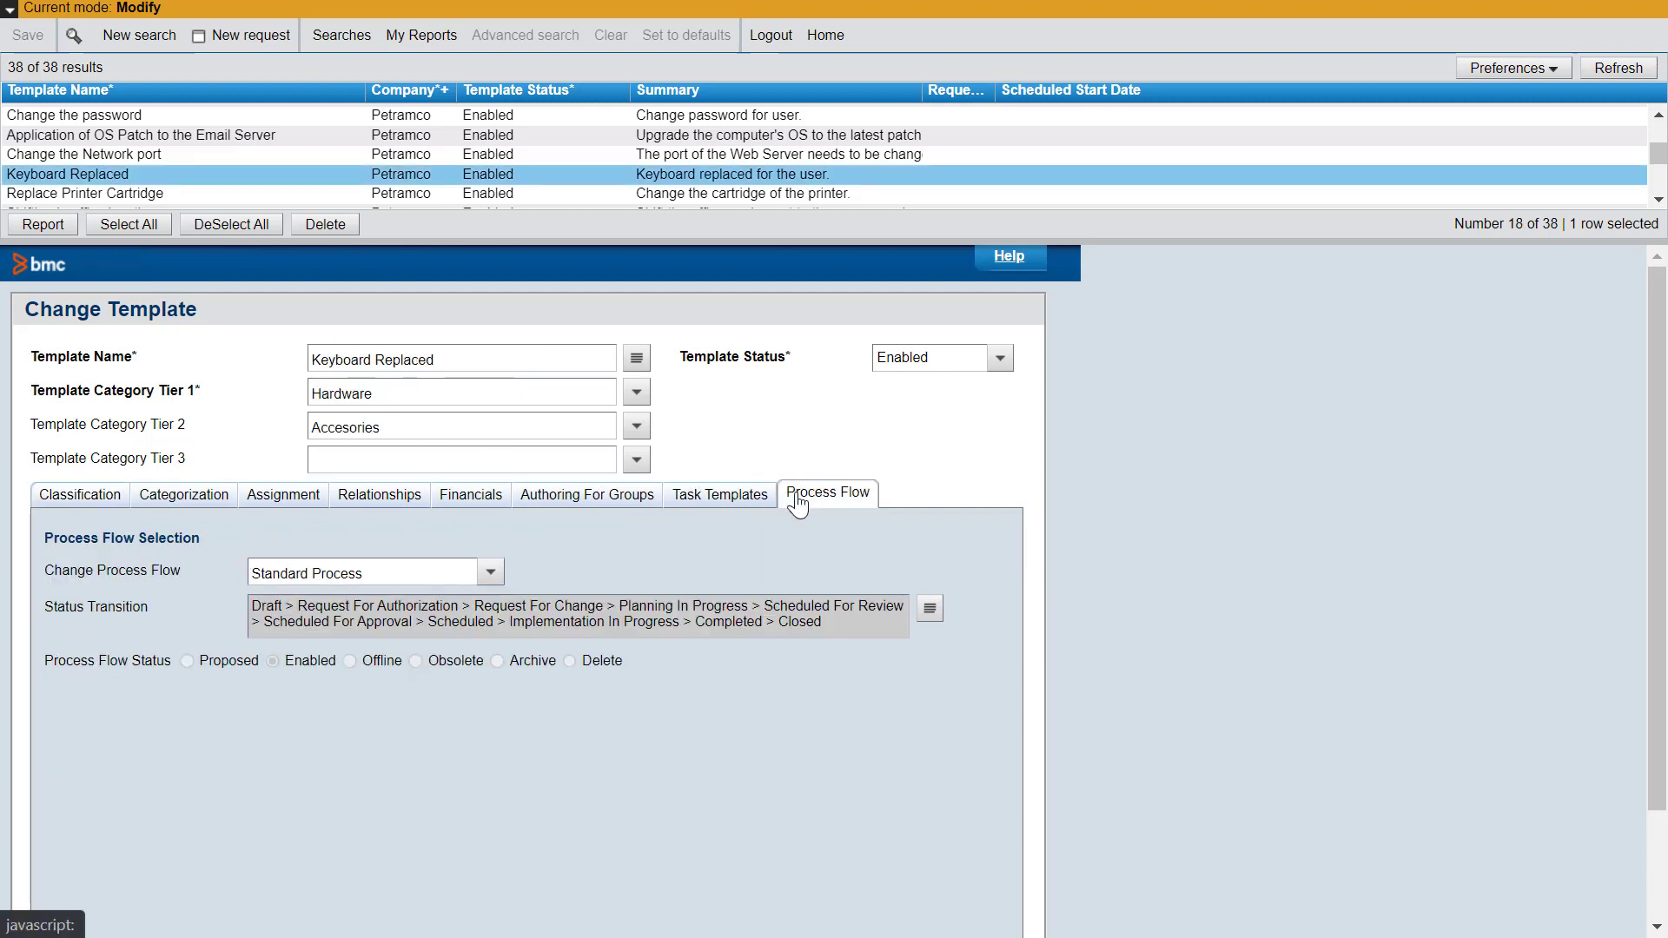
pyautogui.scroll(-1, 1650, 583)
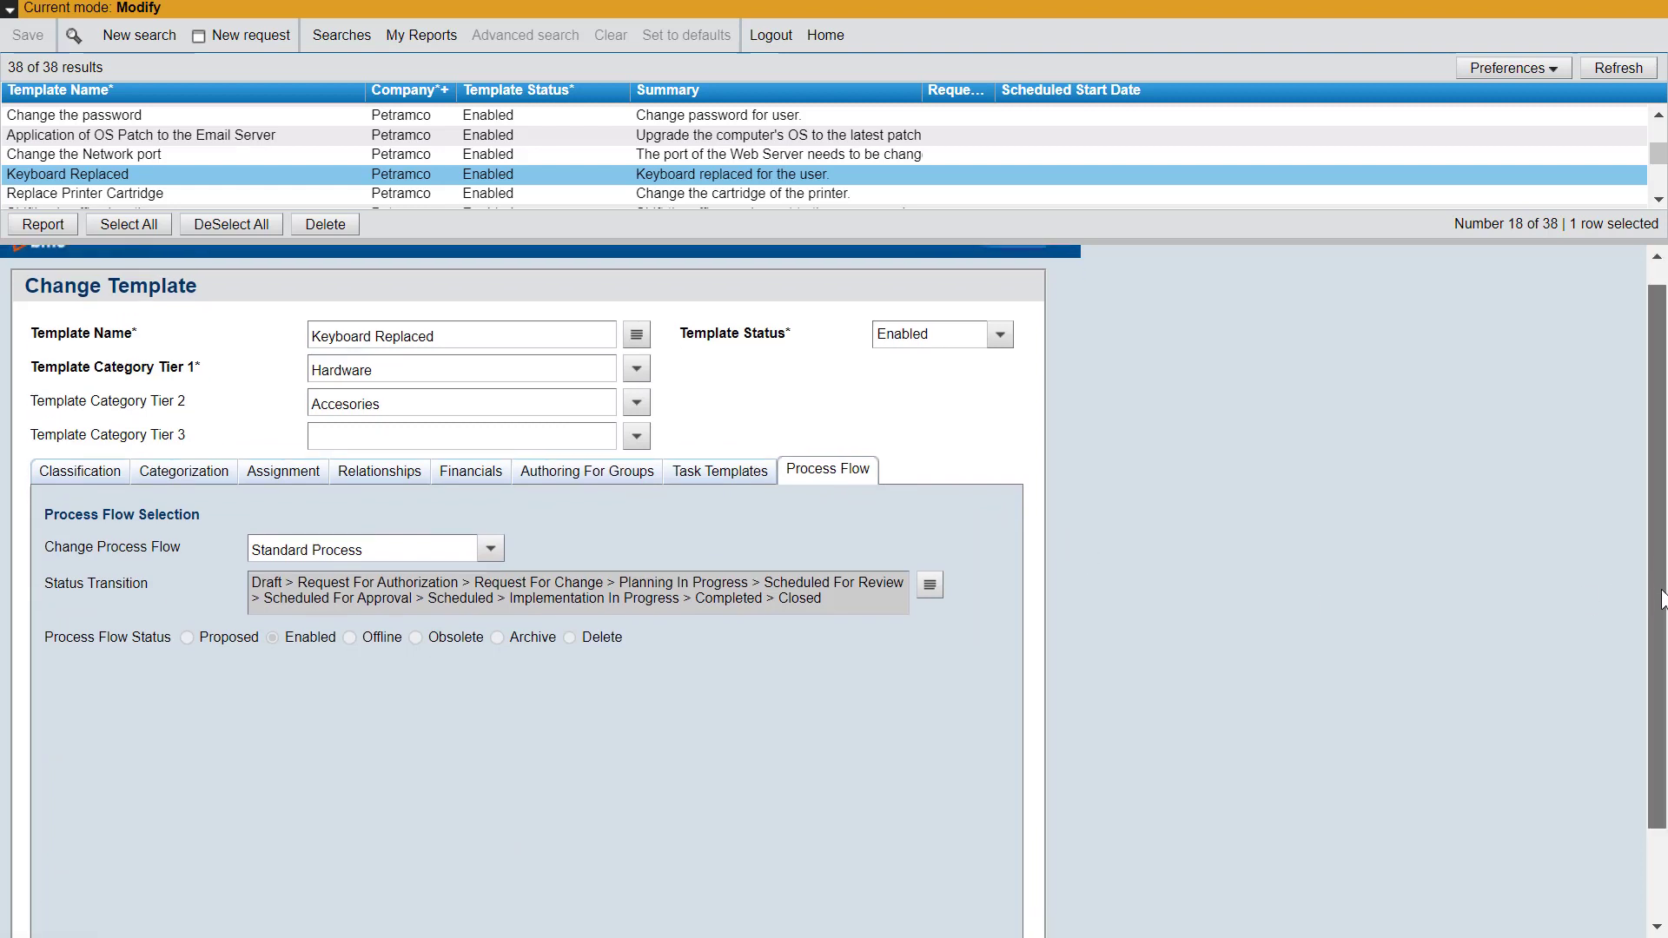
pyautogui.click(490, 496)
pyautogui.moveTo(339, 539)
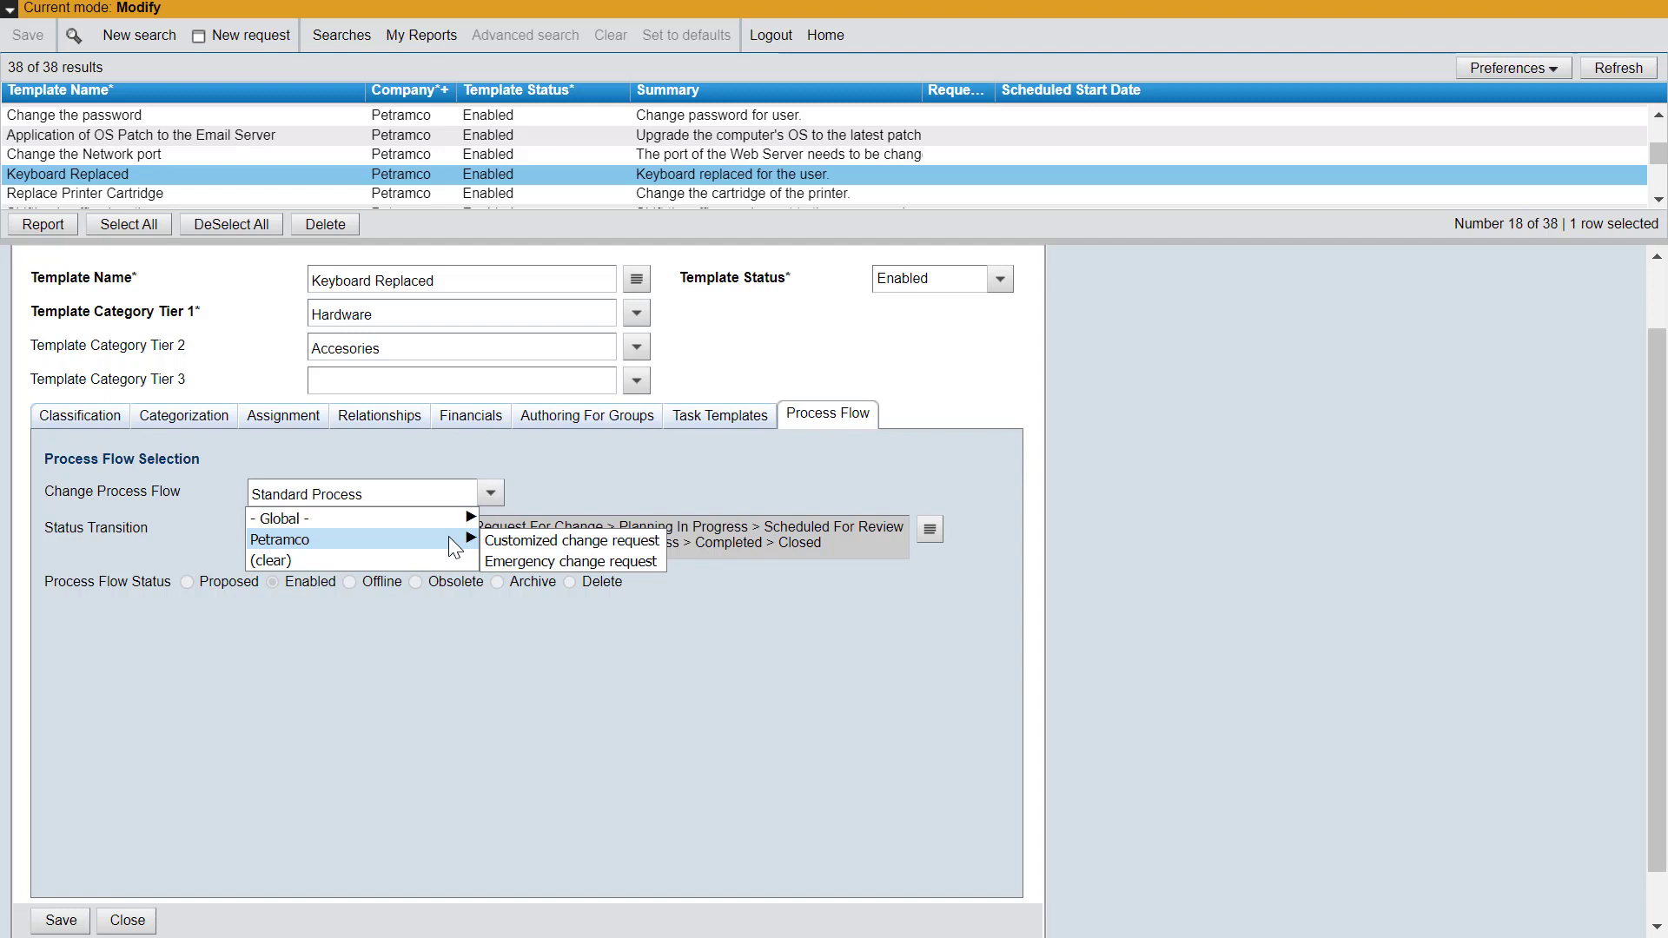
pyautogui.click(536, 541)
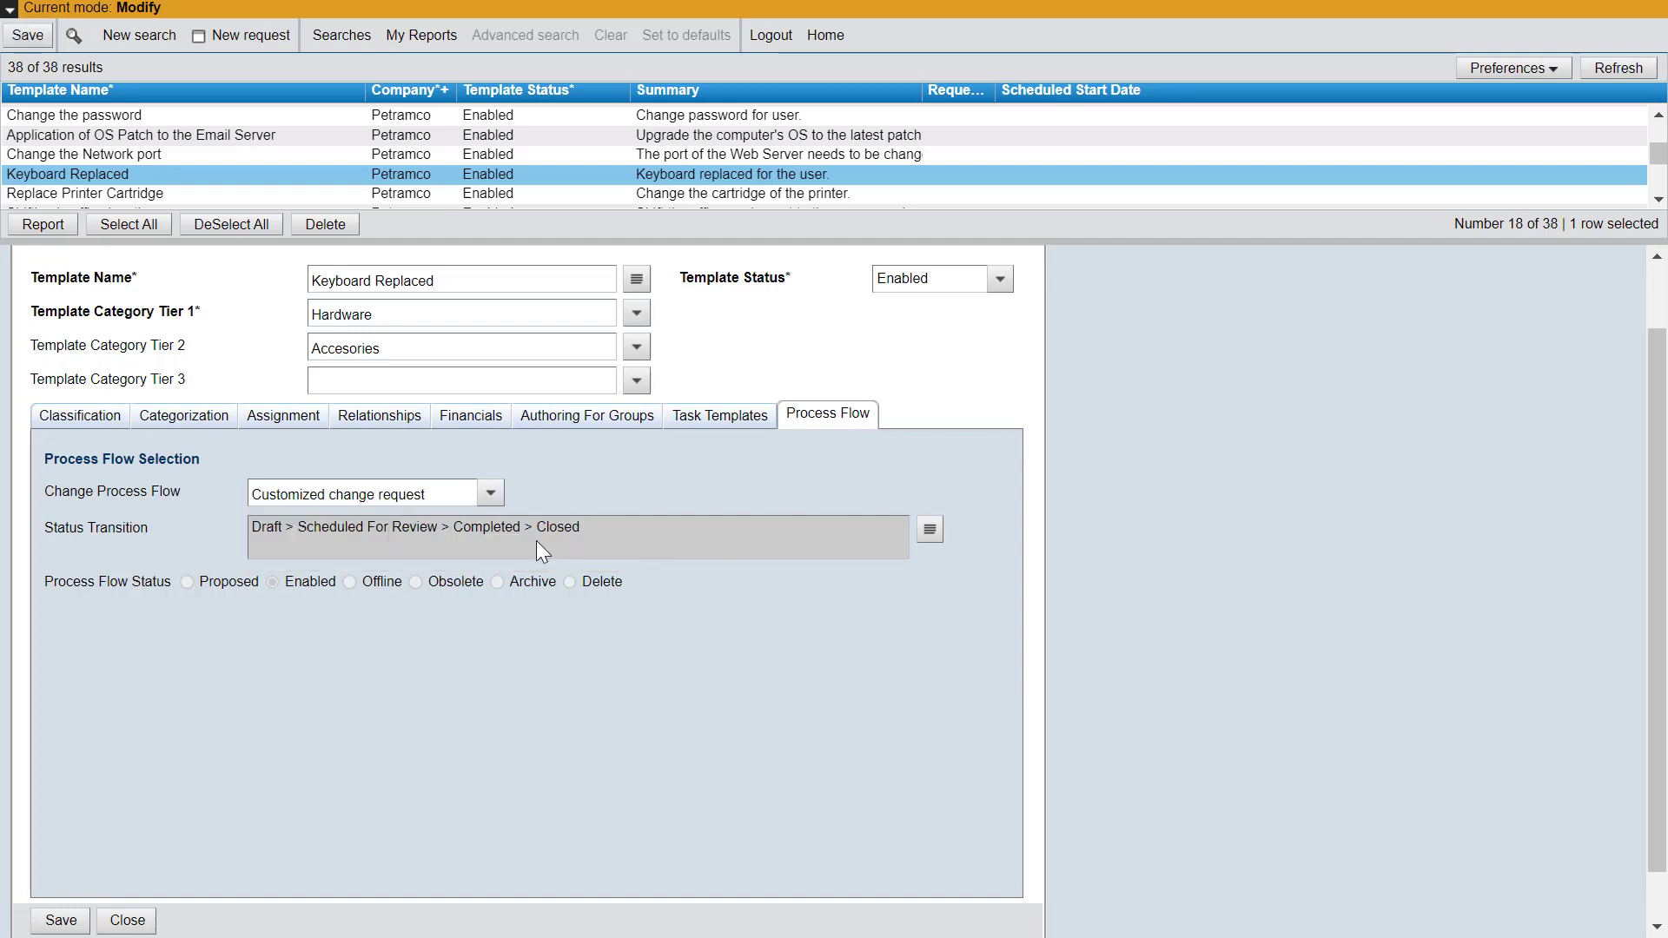
pyautogui.click(60, 919)
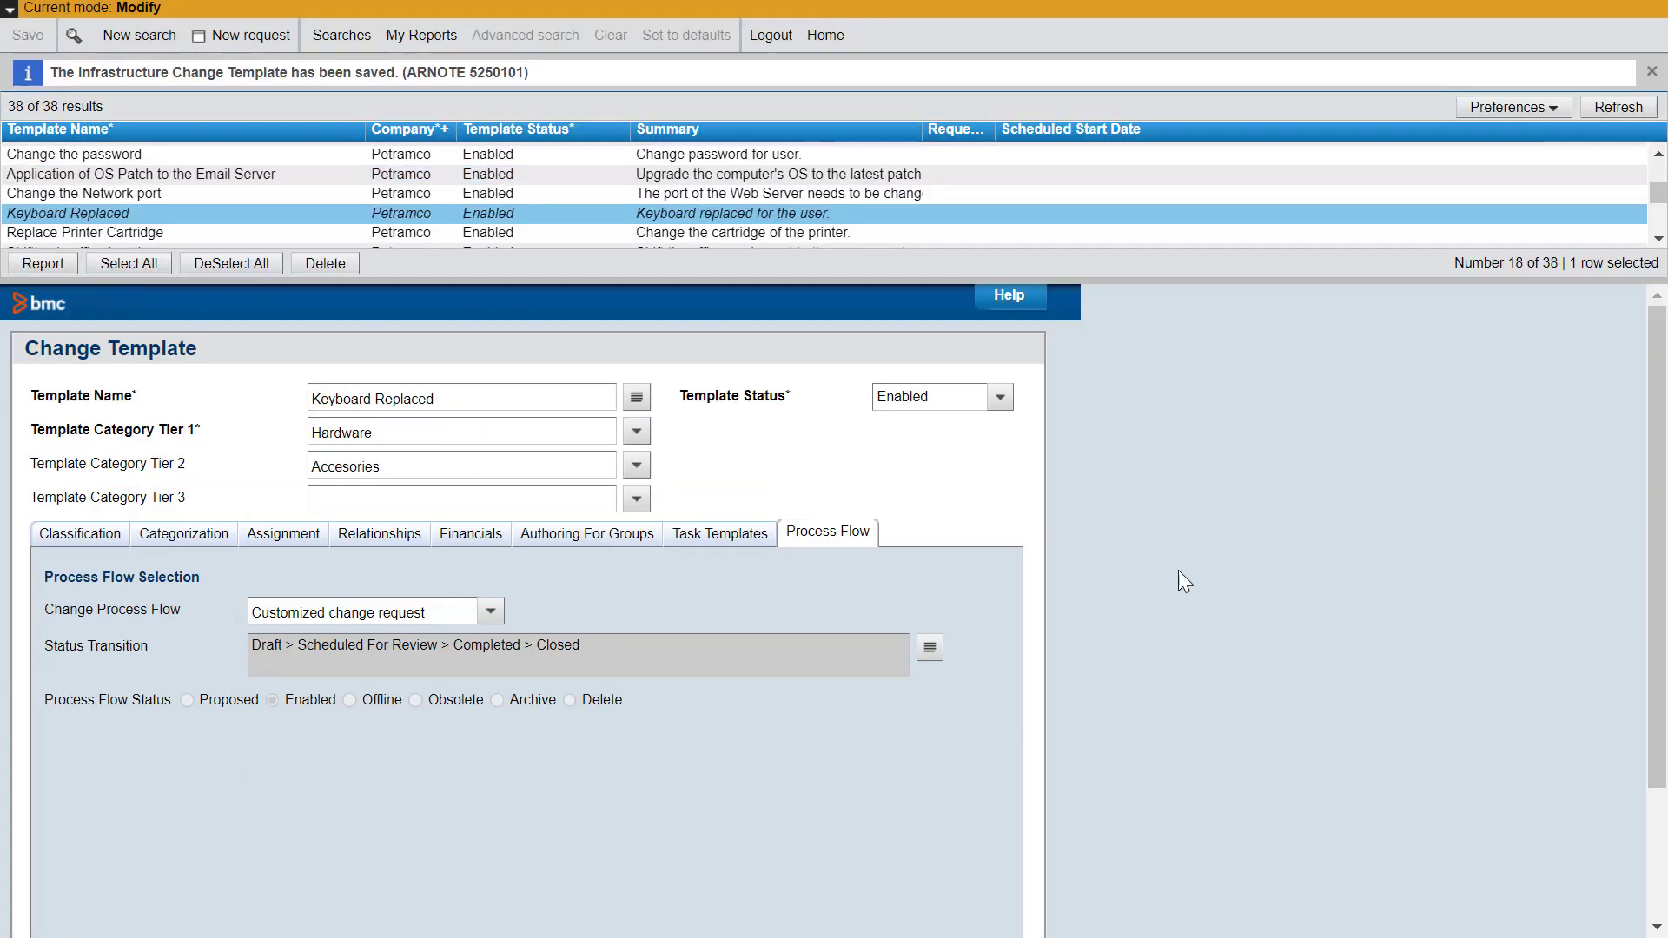
pyautogui.moveTo(1657, 408); pyautogui.dragTo(1657, 536)
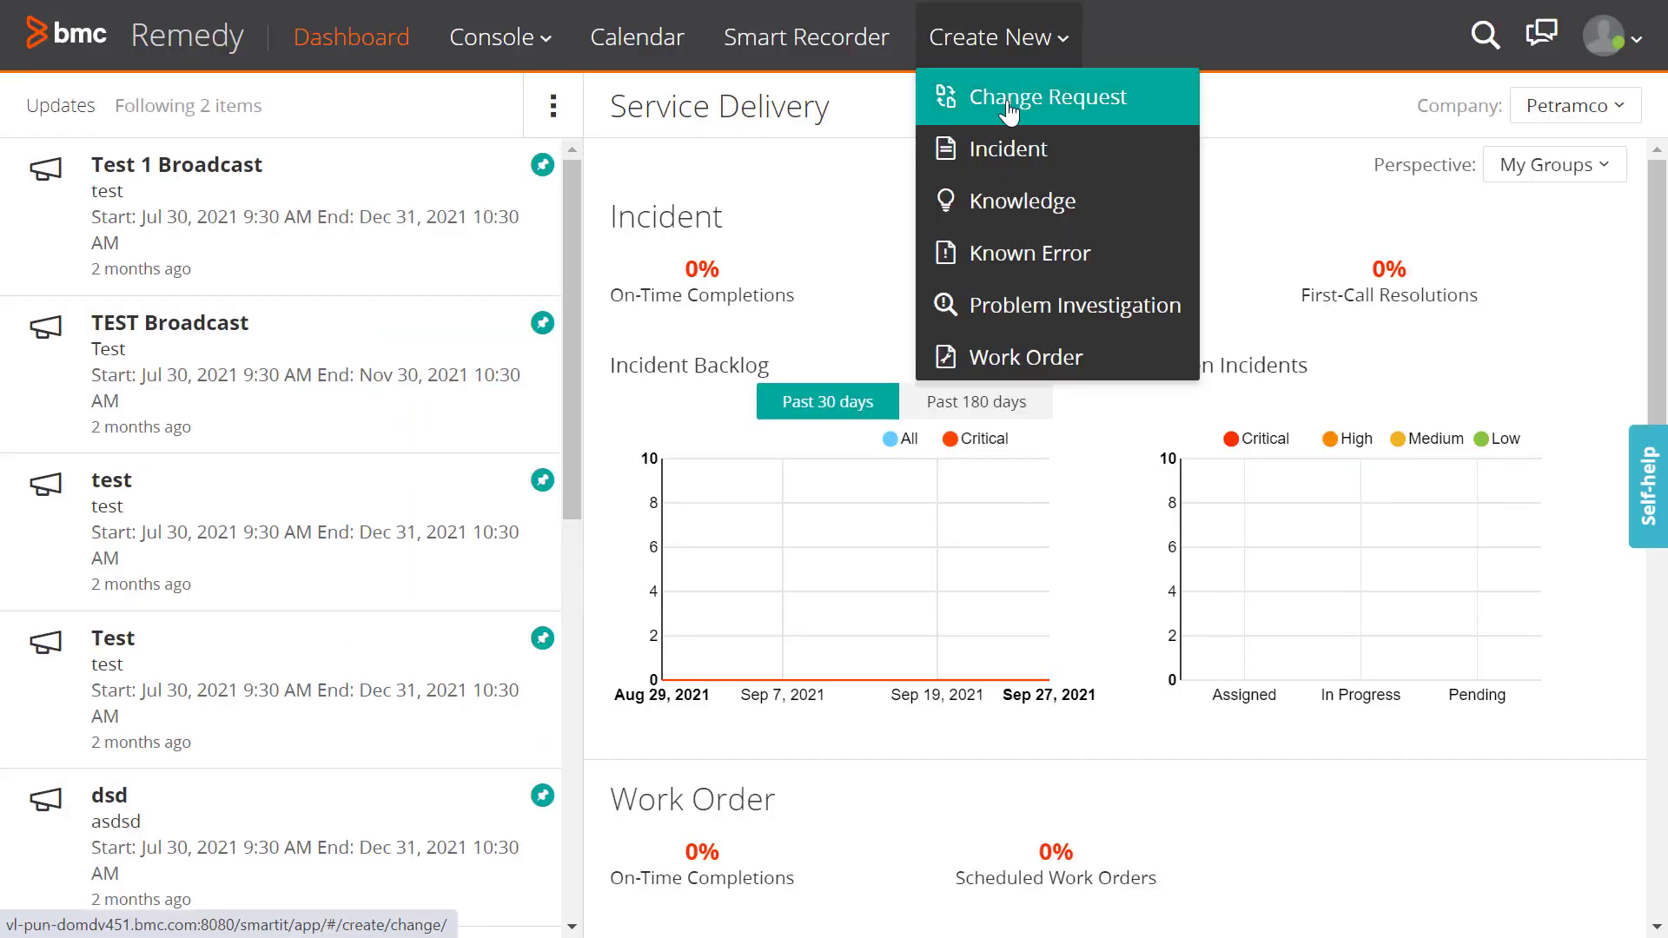
pyautogui.click(1010, 108)
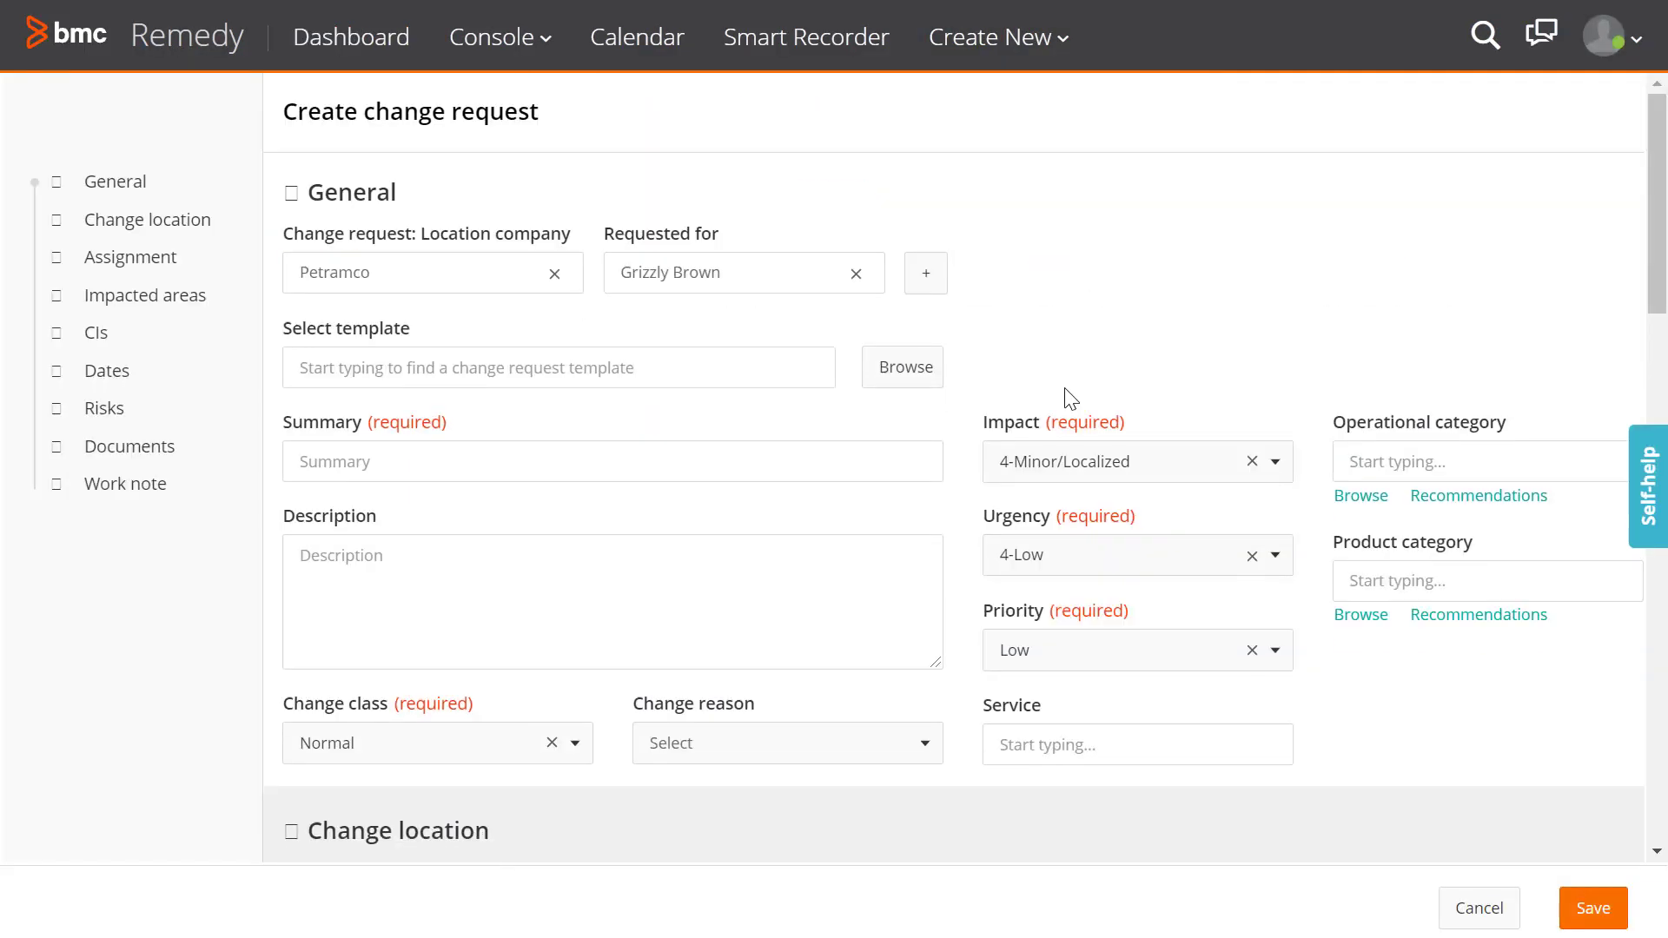
pyautogui.click(428, 376)
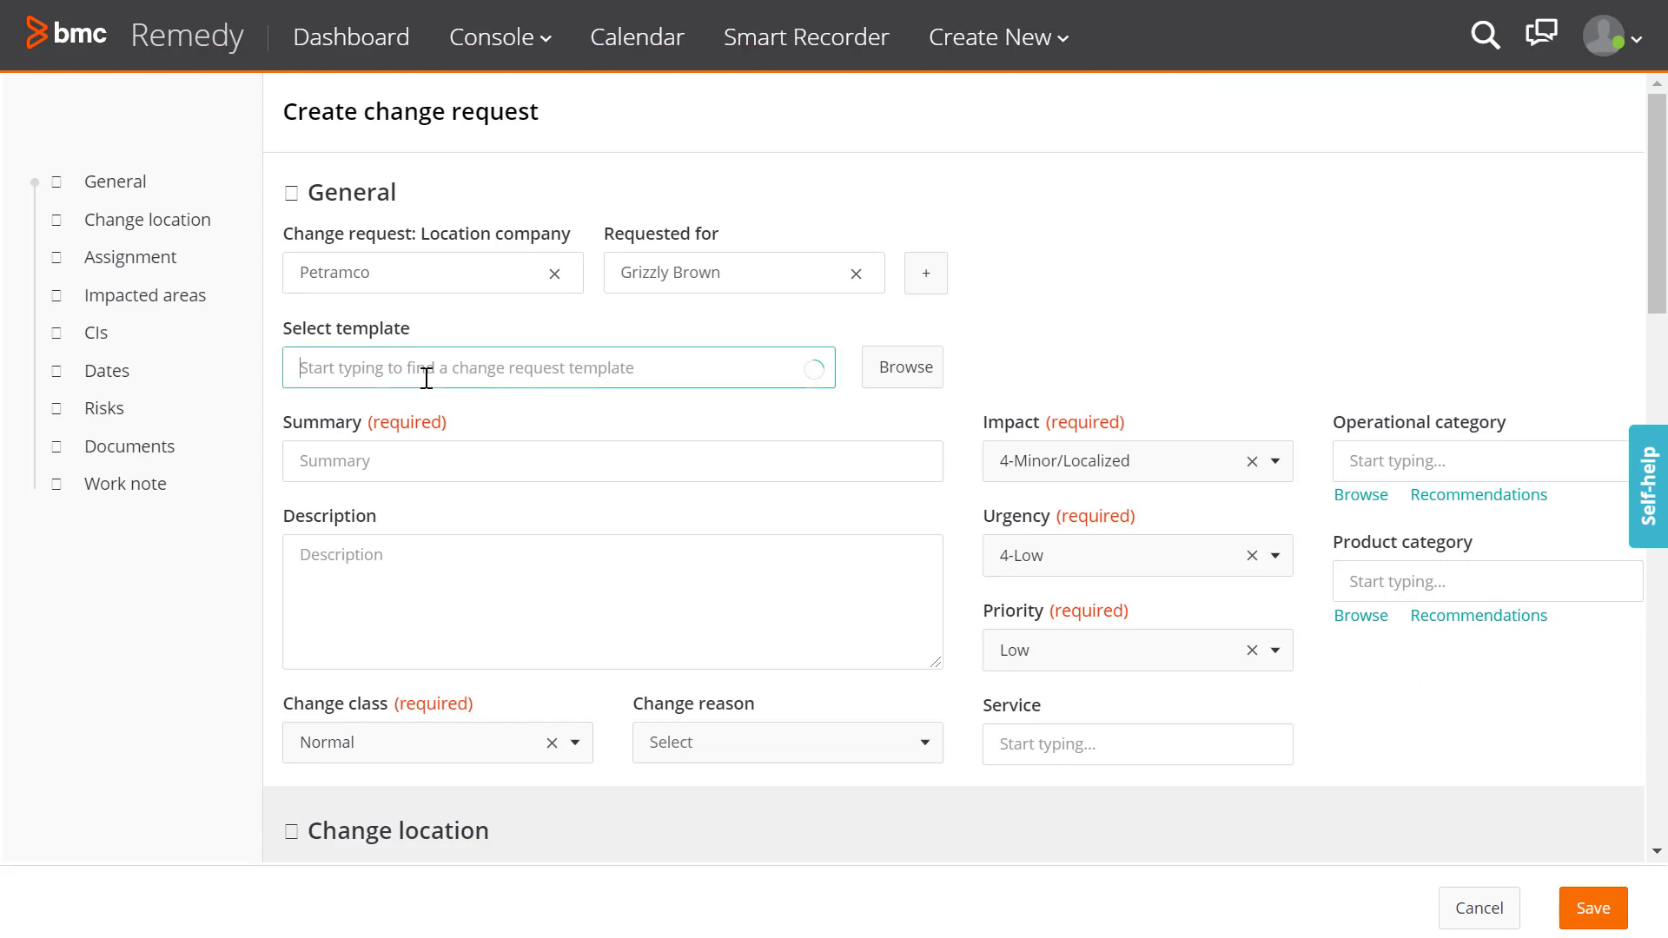
pyautogui.write('keyboar')
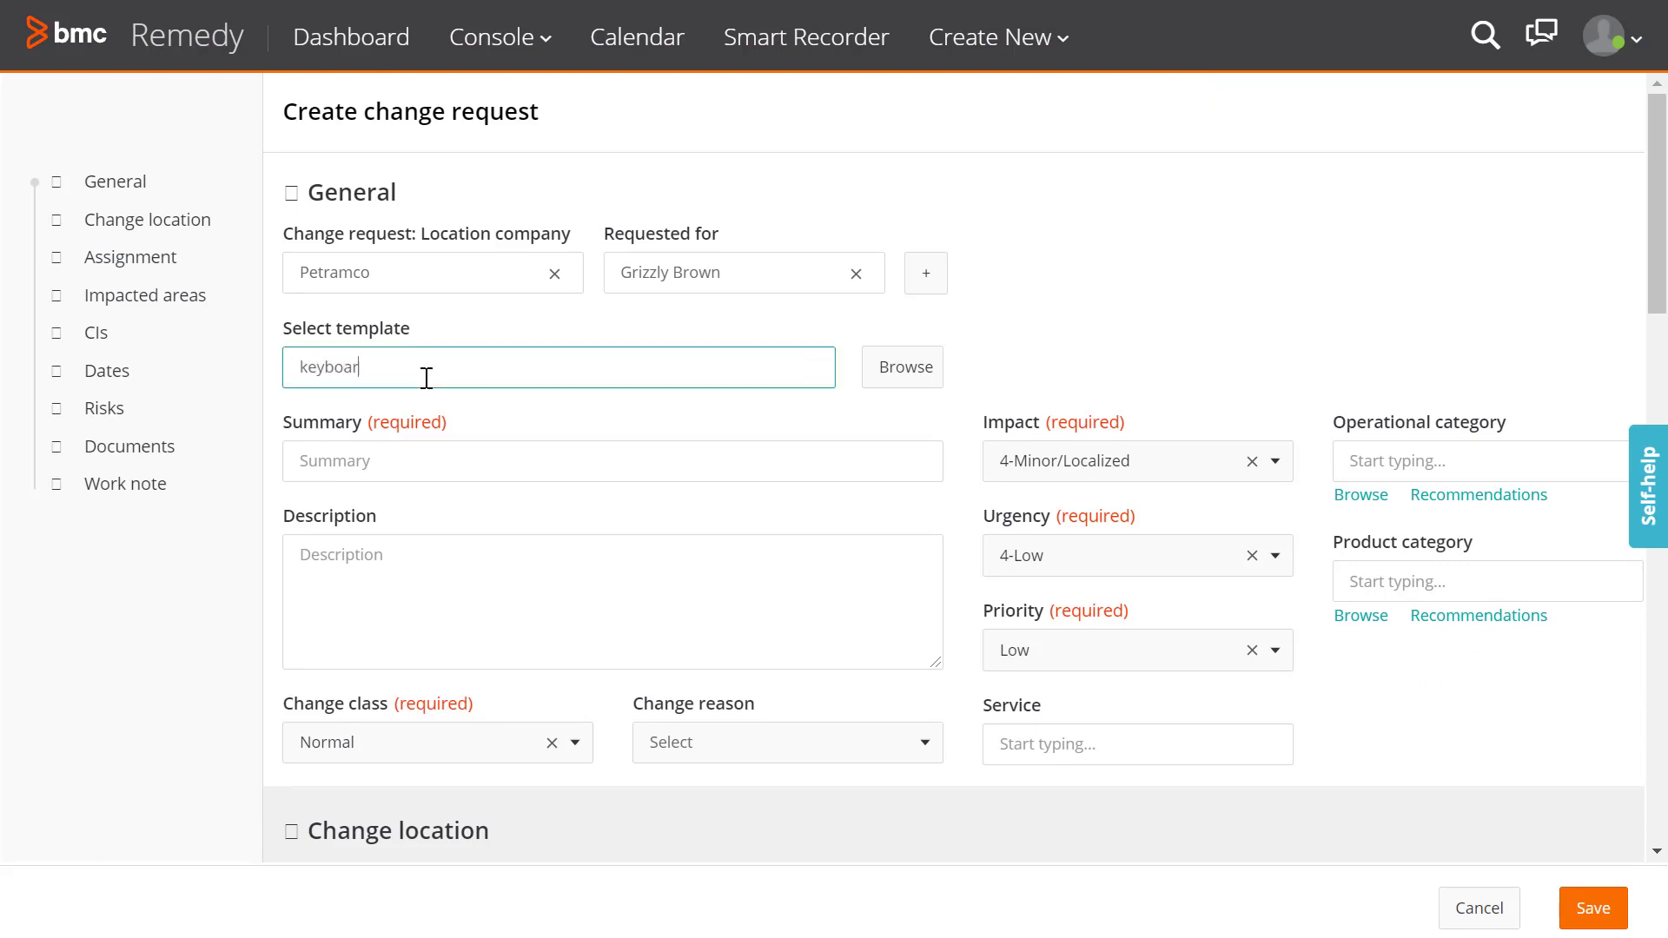
pyautogui.write('d repl')
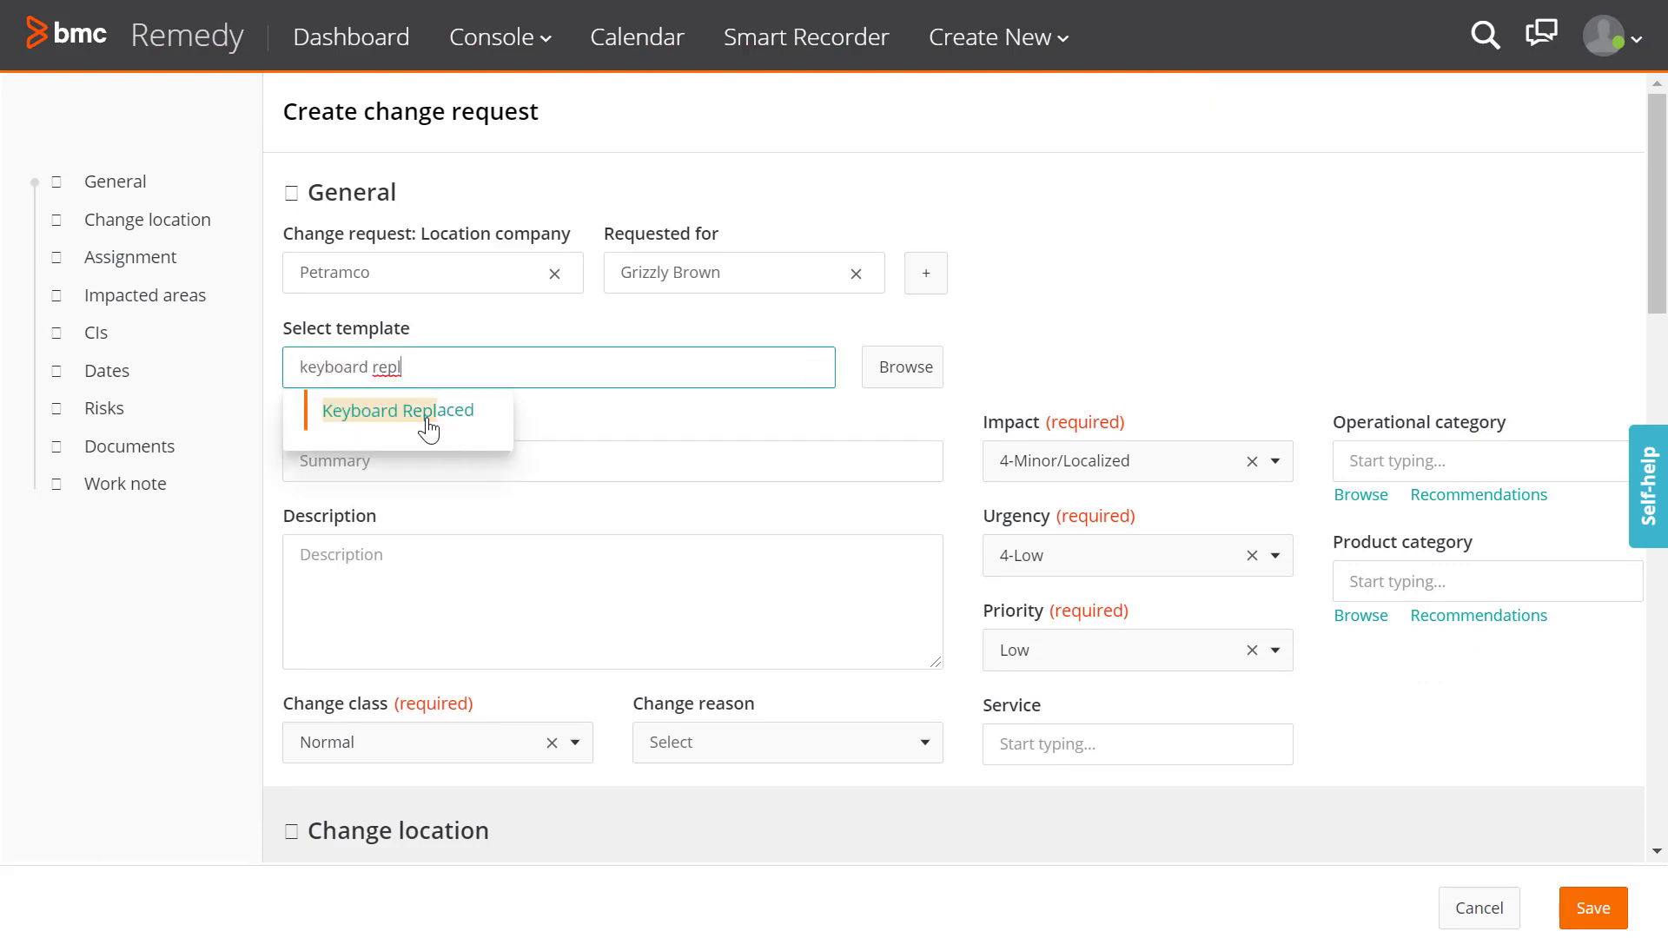
pyautogui.click(428, 425)
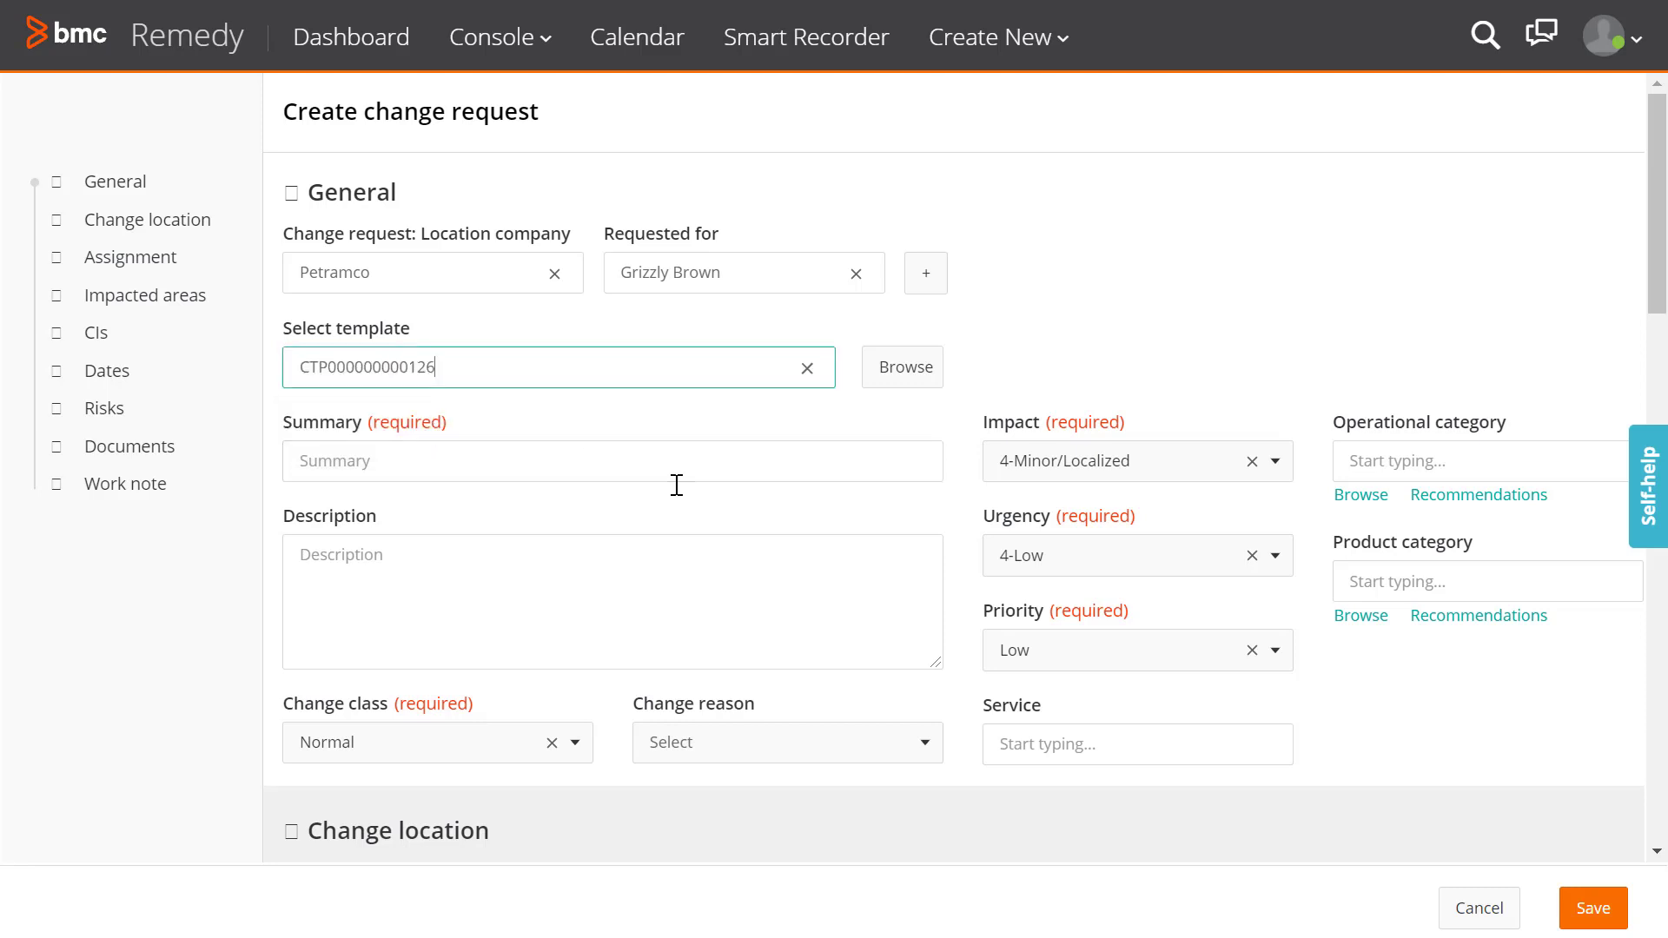
pyautogui.click(1583, 912)
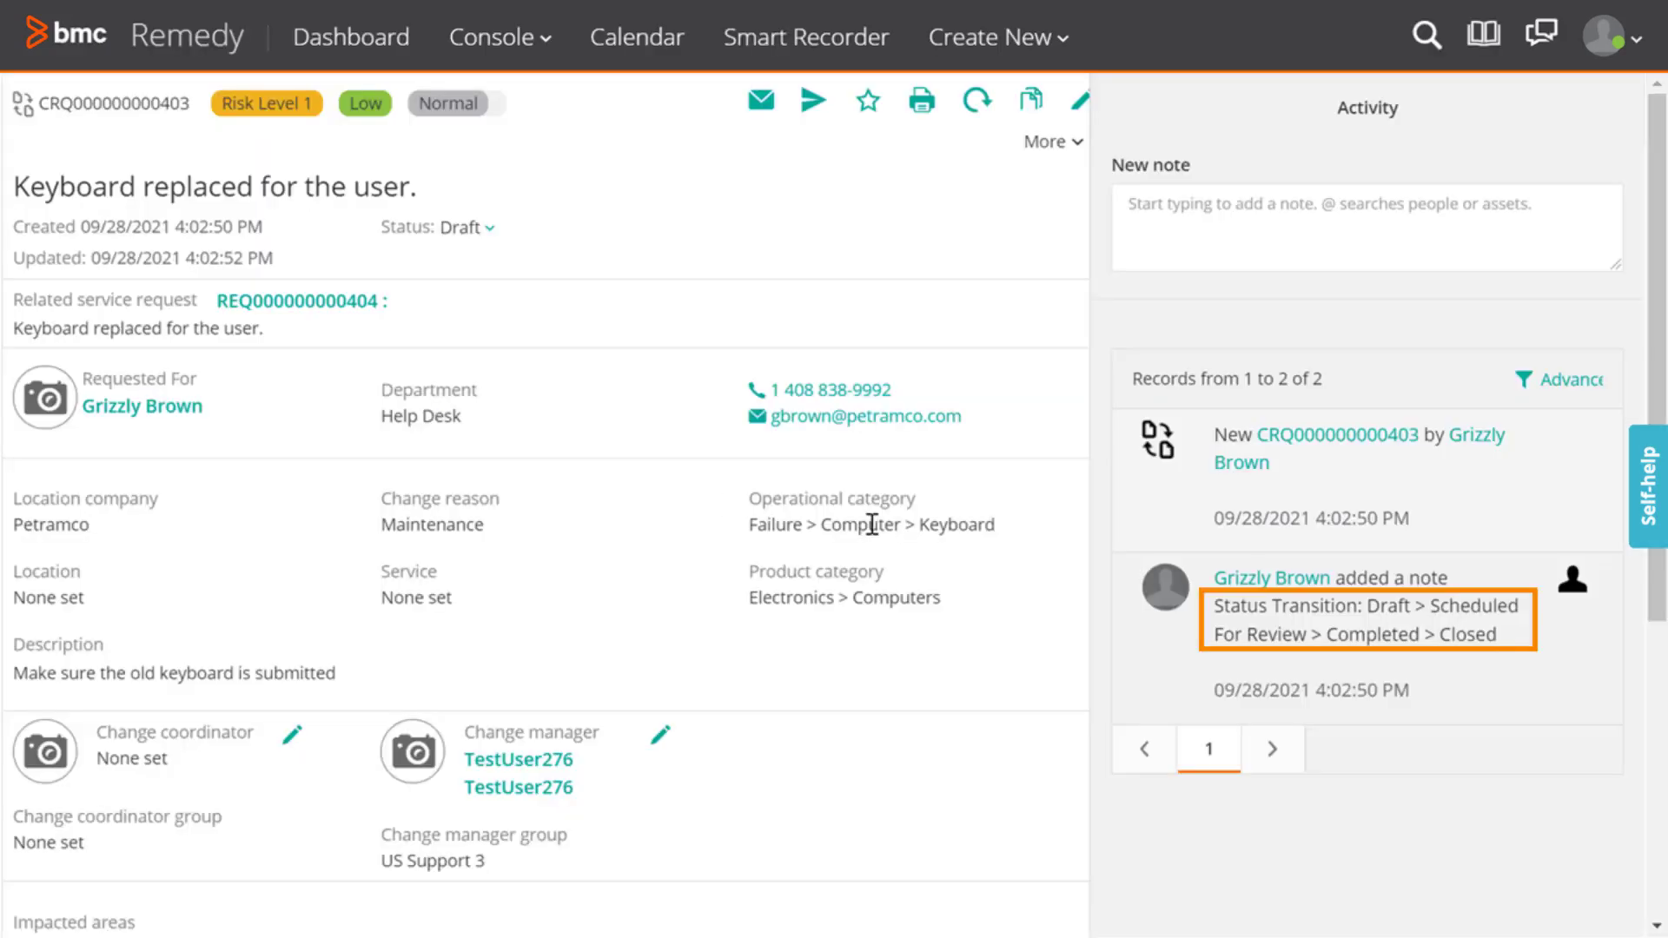